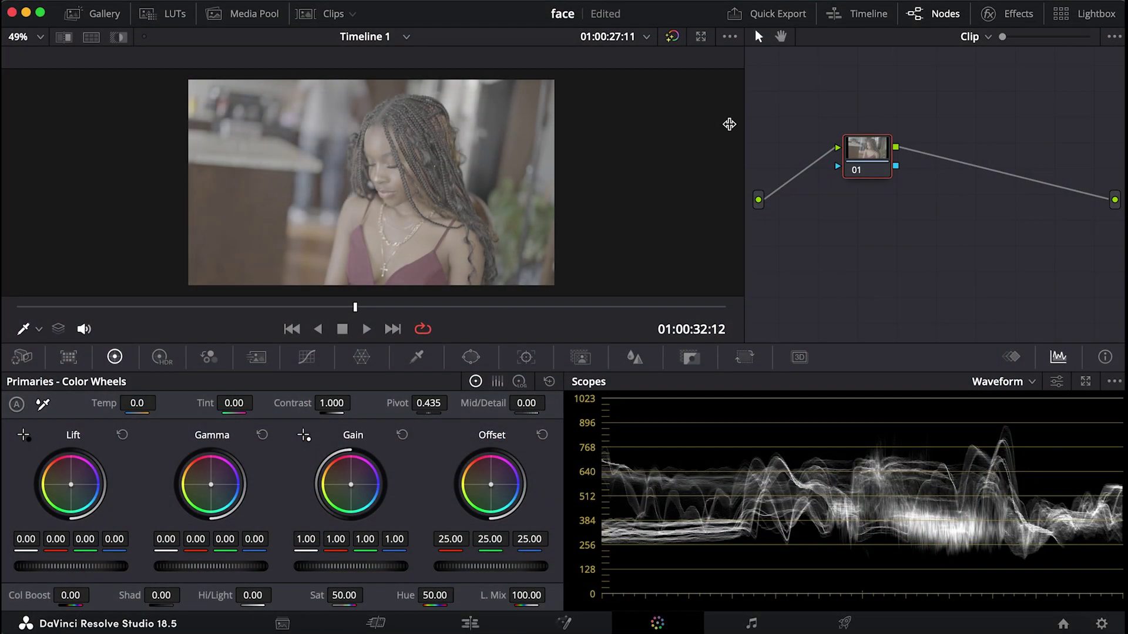
Step: Widen the node editor by moving its divider with the viewer
drag(729, 124, 478, 127)
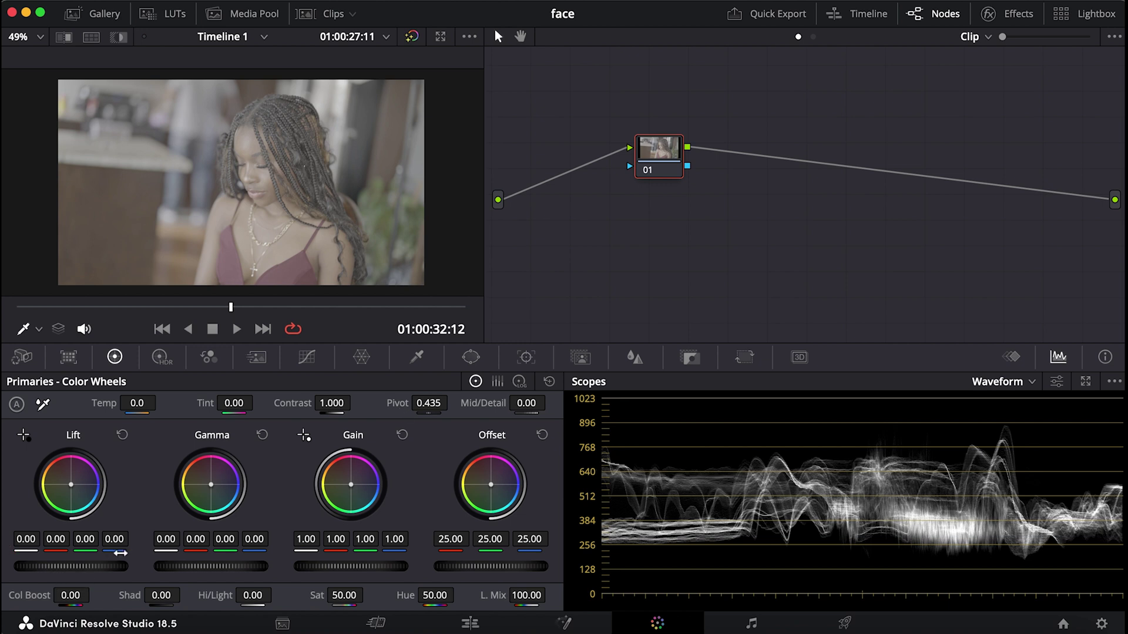
Step: Try lowering the master Lift of node 01 to -0.23 and -0.10, resetting Lift after each trial
drag(119, 569, 36, 569)
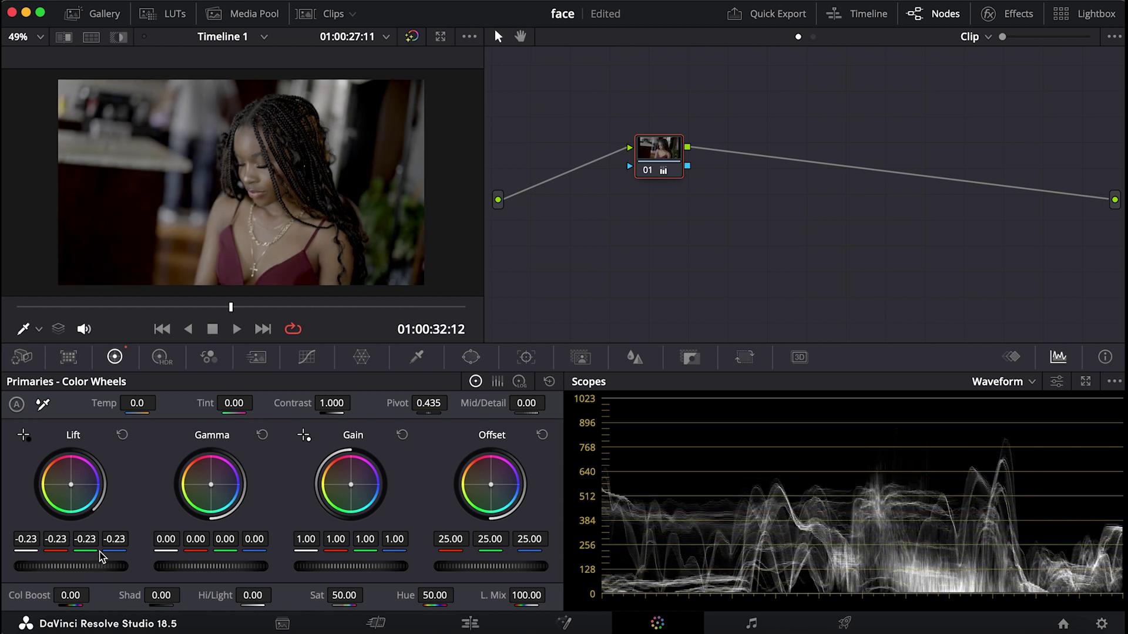
click(122, 436)
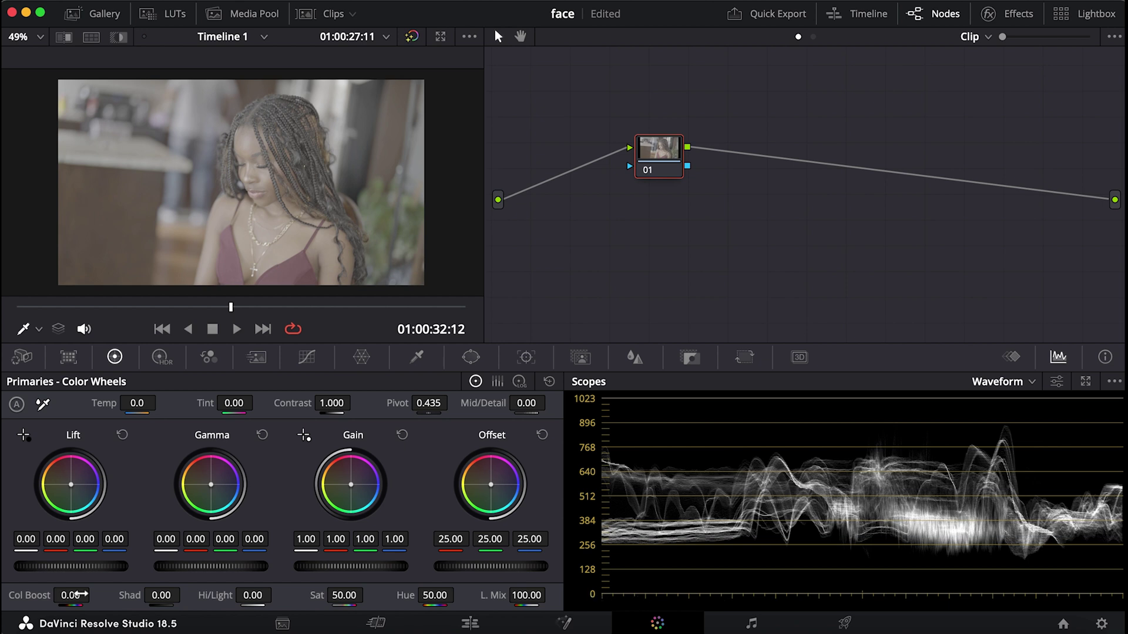
drag(69, 566, 107, 571)
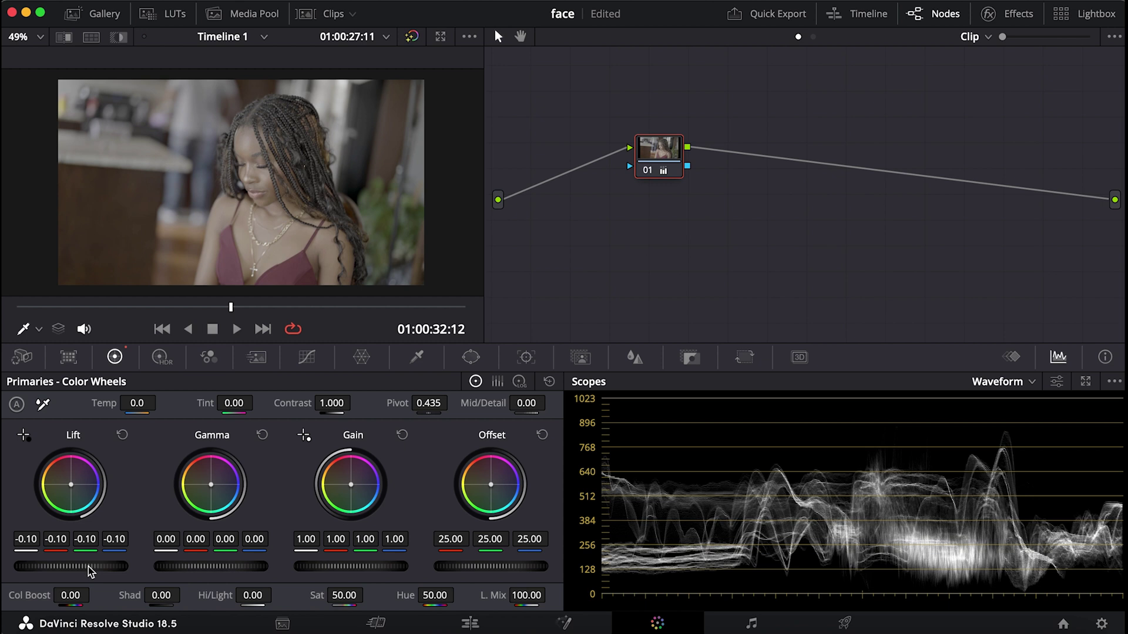
click(122, 436)
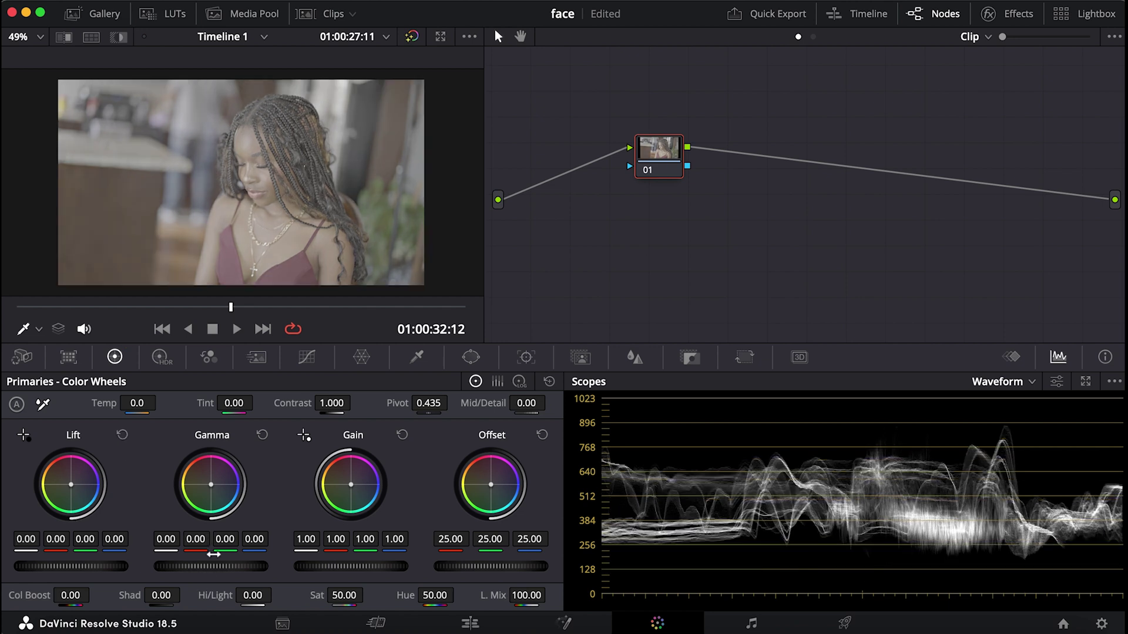
Step: Try the master Gamma at -0.09 and -0.02, and reset Gamma
drag(234, 568, 226, 568)
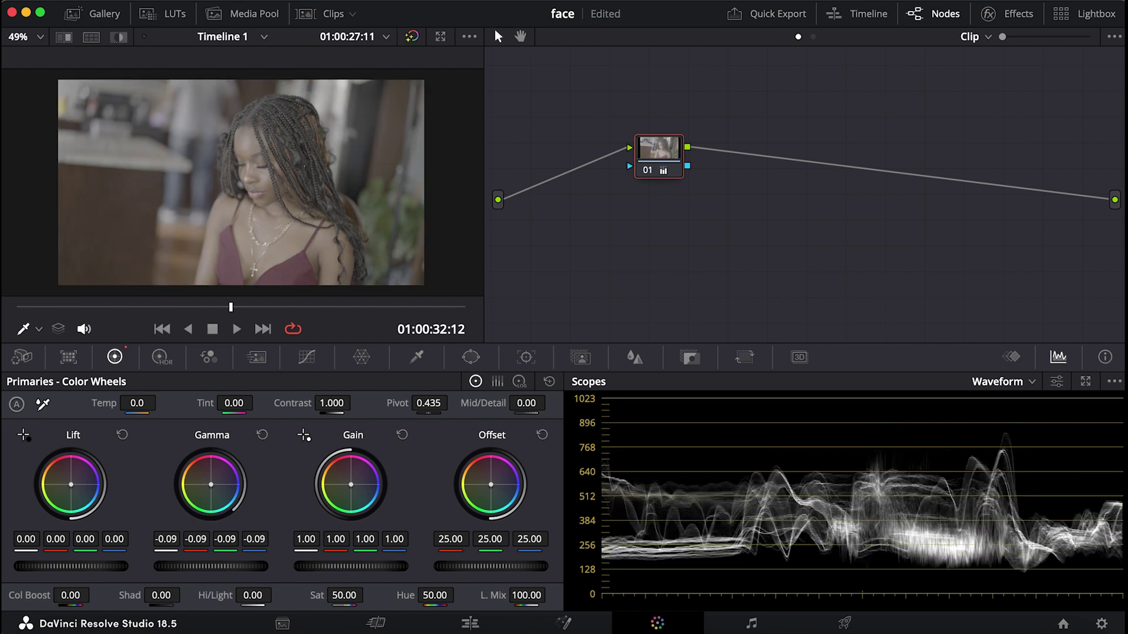
drag(235, 571, 244, 568)
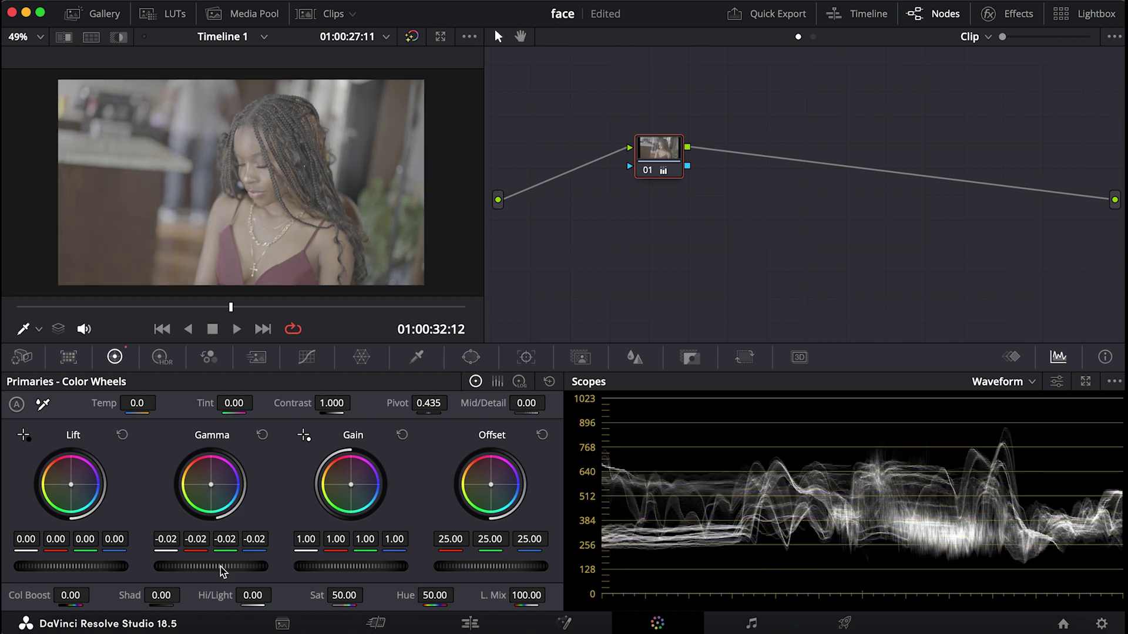
click(262, 434)
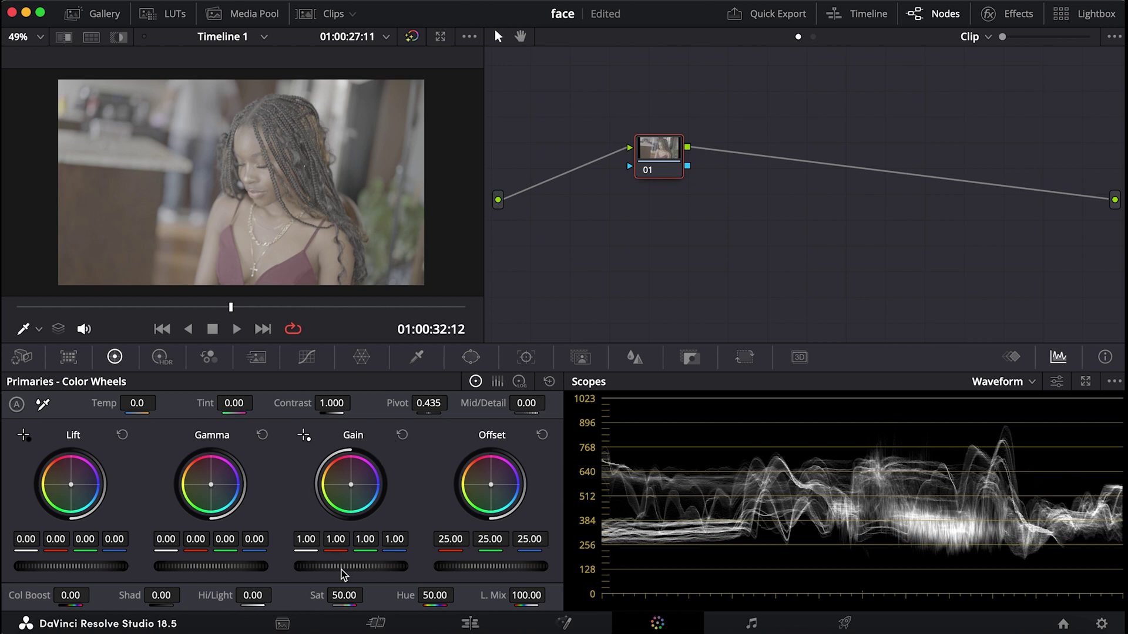
Step: Try raising the master Gain to 1.38 and 1.68, and reset Gain
drag(343, 573, 399, 573)
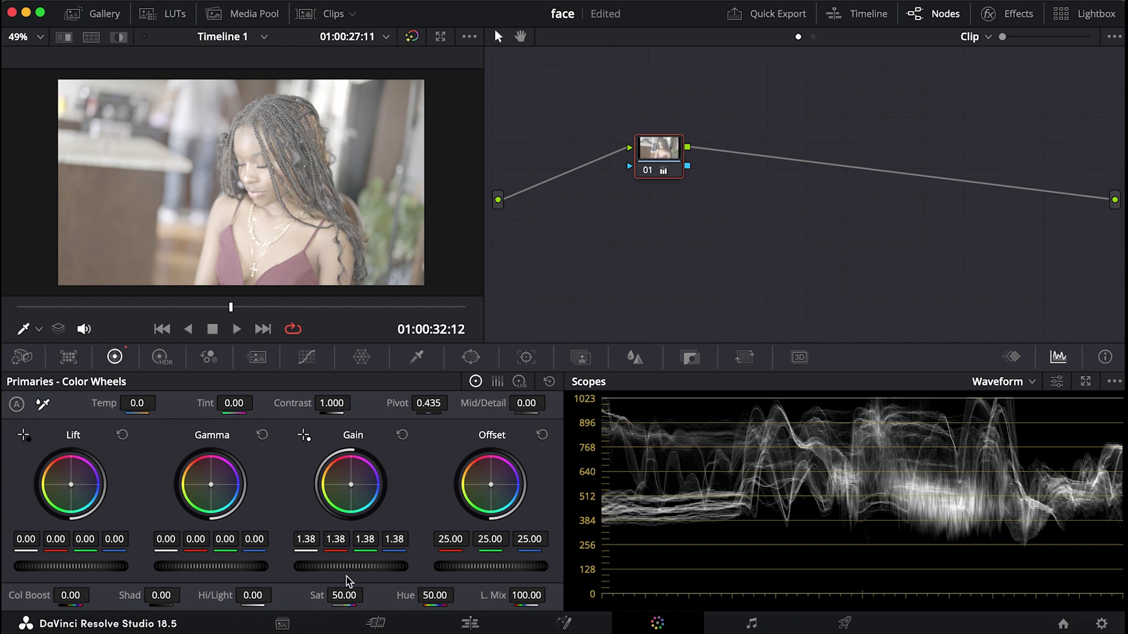
drag(351, 566, 393, 566)
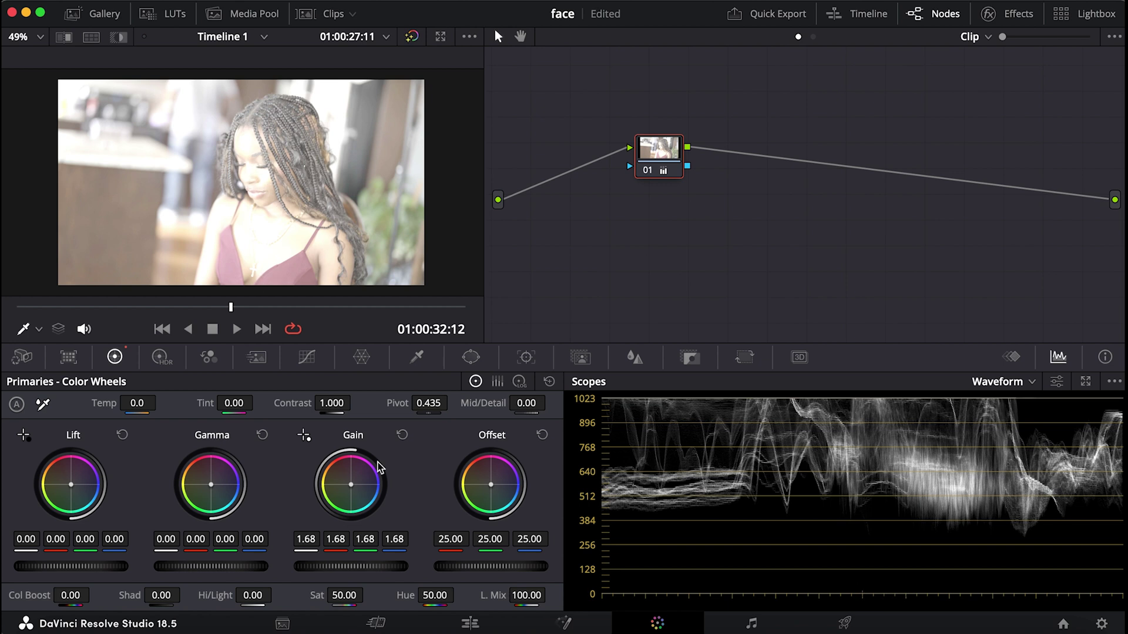
click(401, 435)
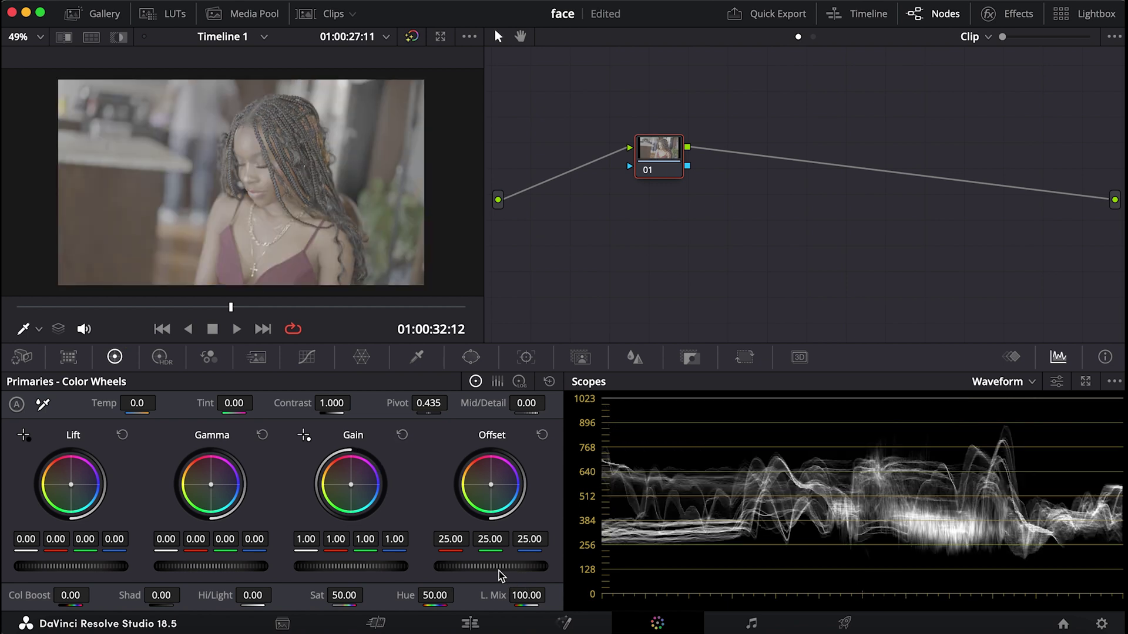
Step: Try raising the Offset to 77.25 and 92.65 on all channels, and reset Offset
drag(475, 566, 487, 567)
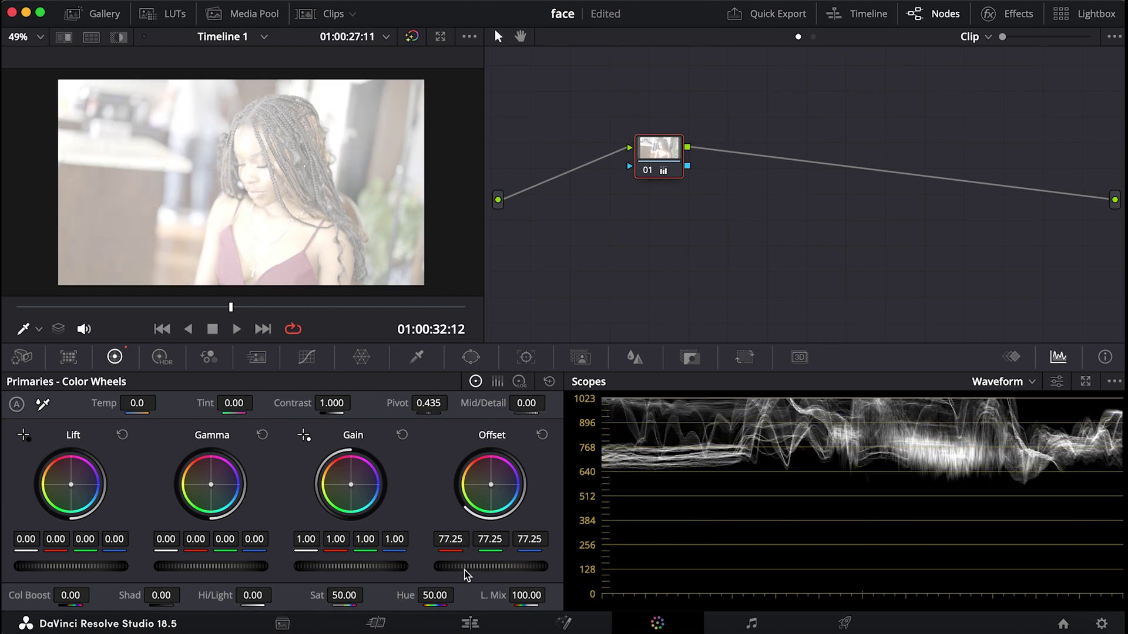
drag(463, 568, 474, 568)
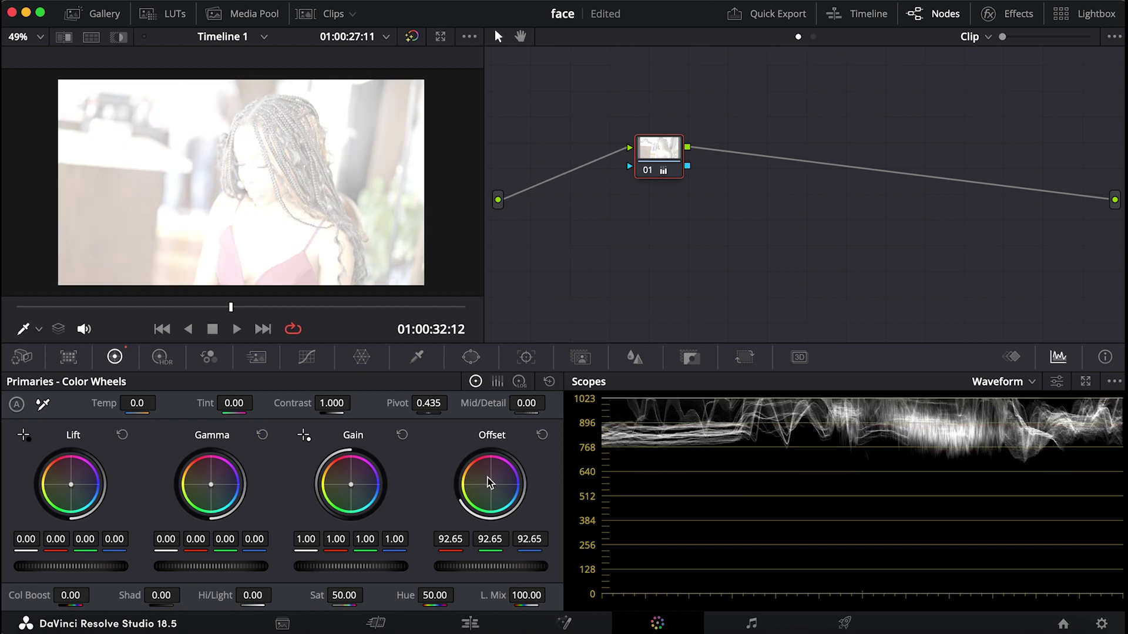
click(541, 435)
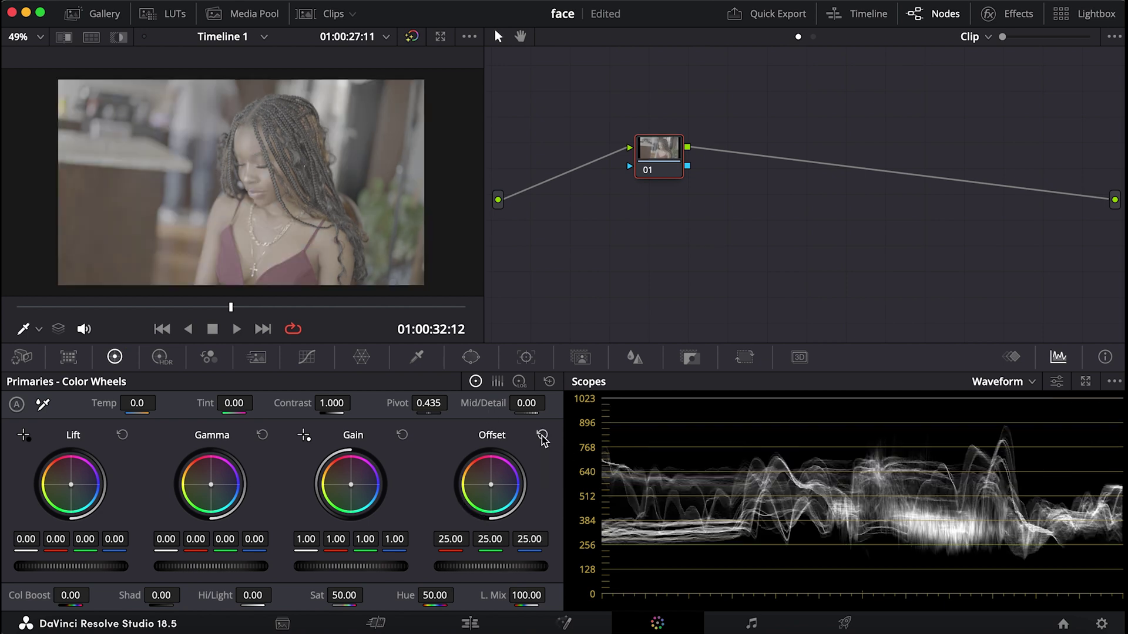
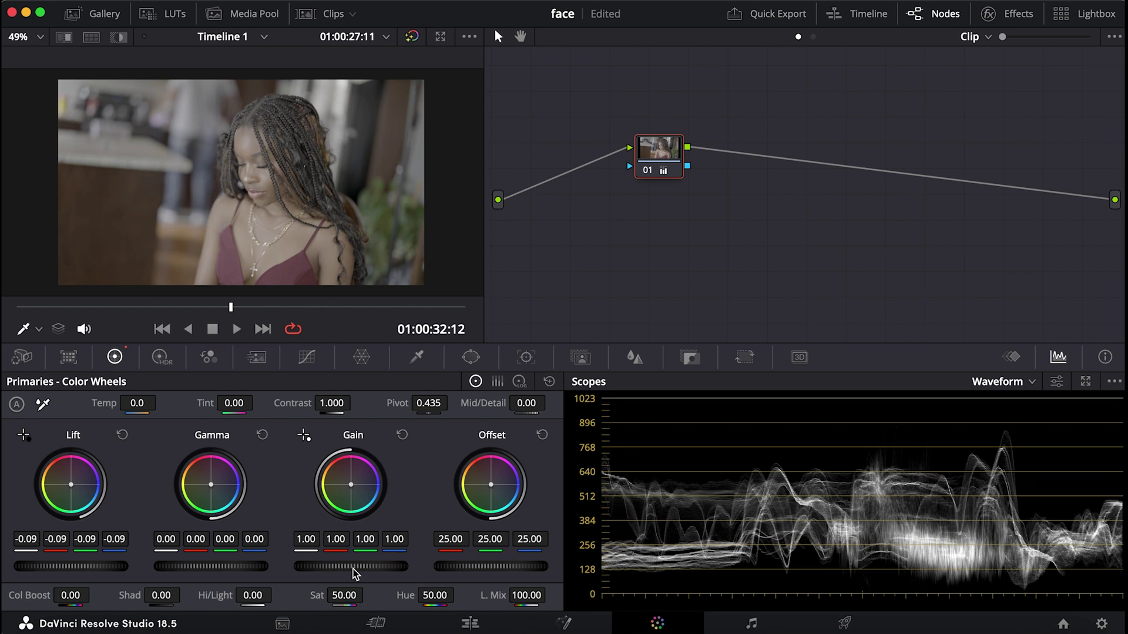
Step: Set the master Gain to 1.09, Gamma to 0.04 and Lift to -0.11, and save the project
drag(331, 567, 370, 566)
drag(213, 568, 226, 568)
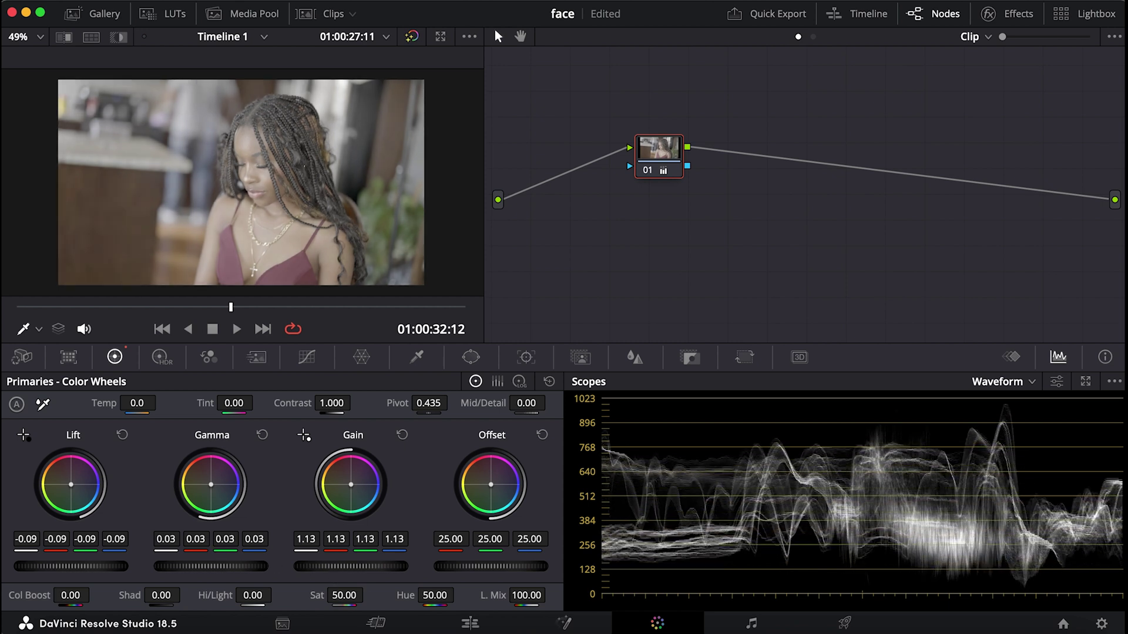
click(262, 436)
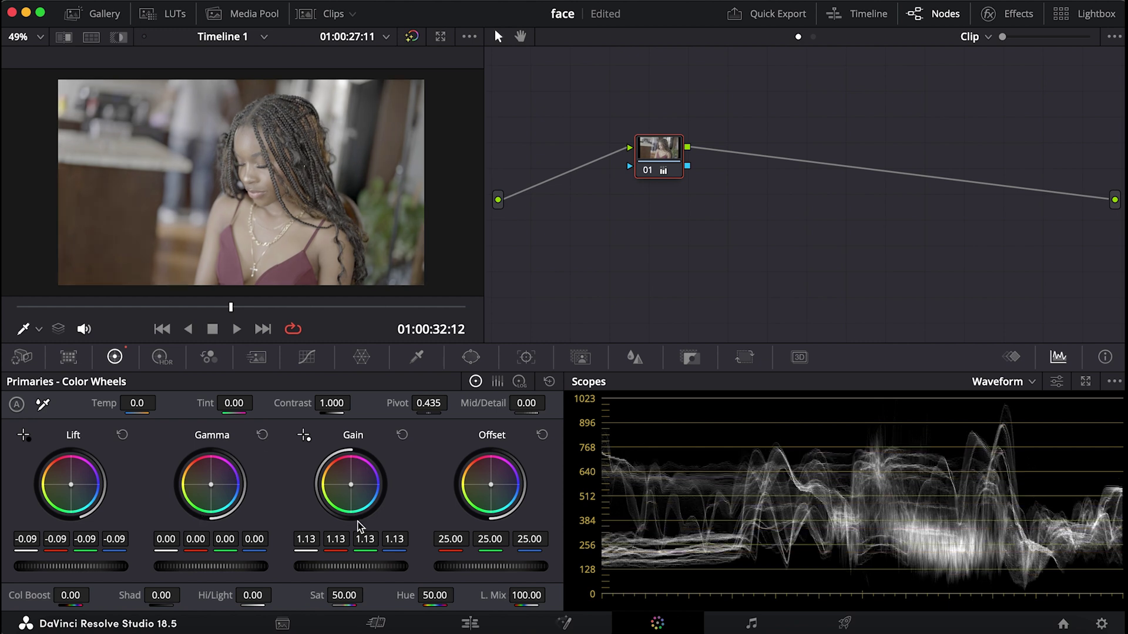
drag(352, 567, 397, 570)
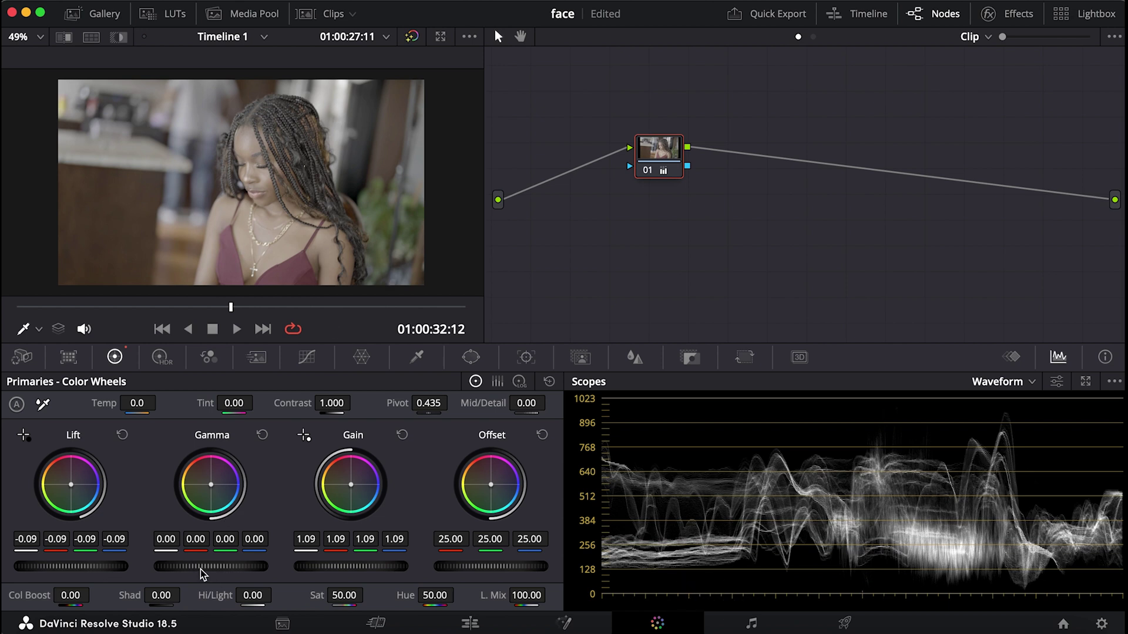
drag(211, 566, 232, 567)
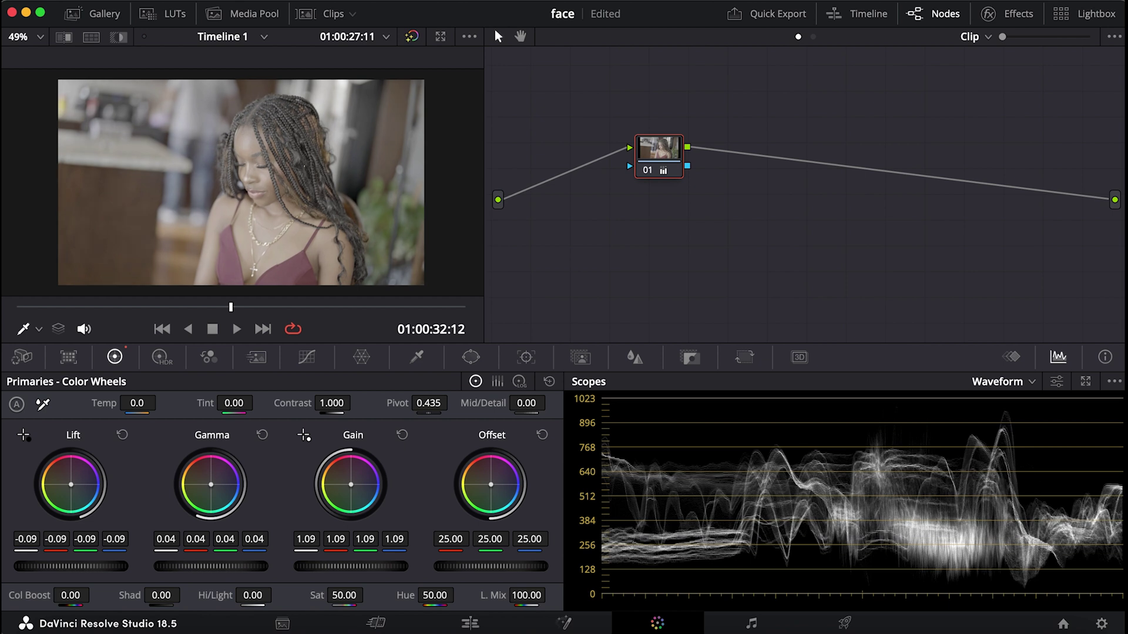
drag(92, 567, 76, 568)
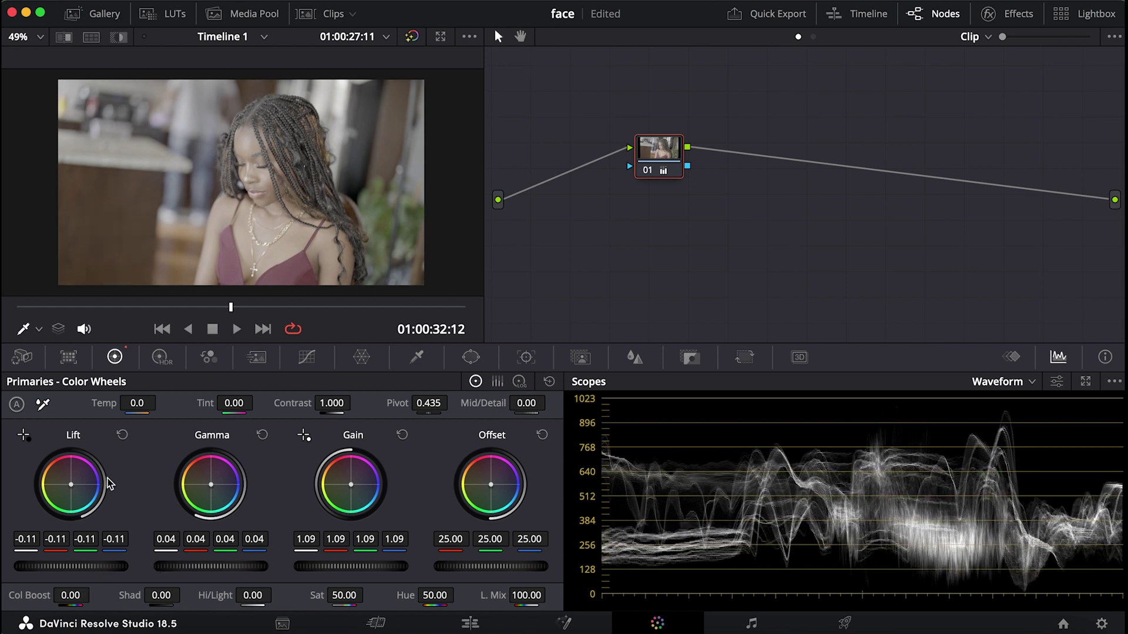
key(super+s)
Step: Try shifting the Gain color balance toward blue, with blue at 1.16, and reset Lift, Gamma and Gain
drag(351, 485, 355, 485)
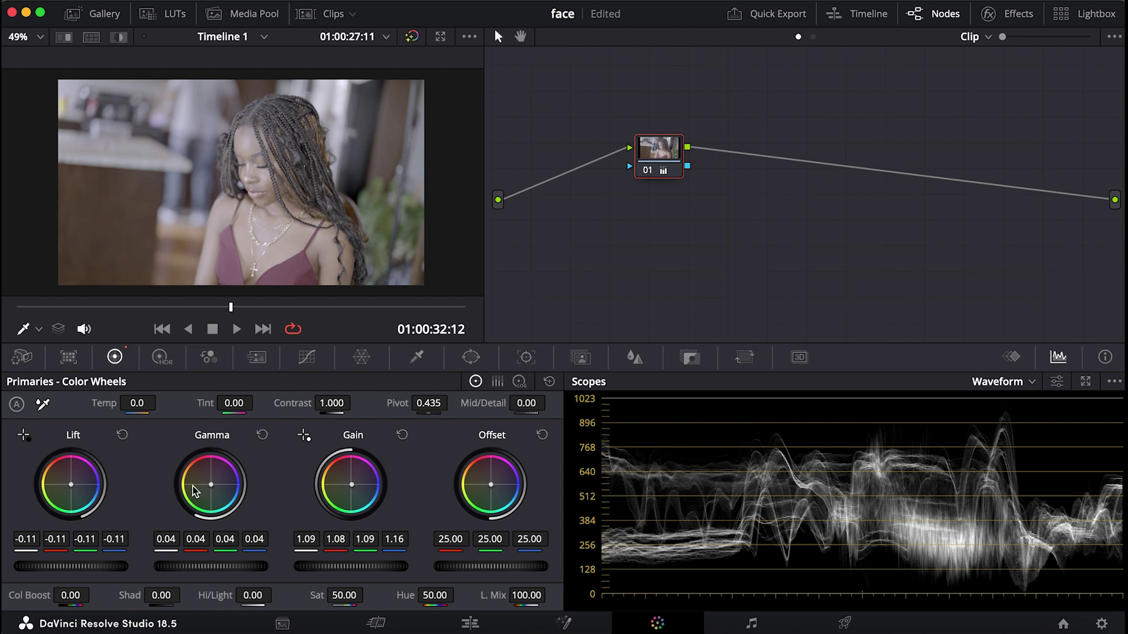
click(122, 435)
click(262, 436)
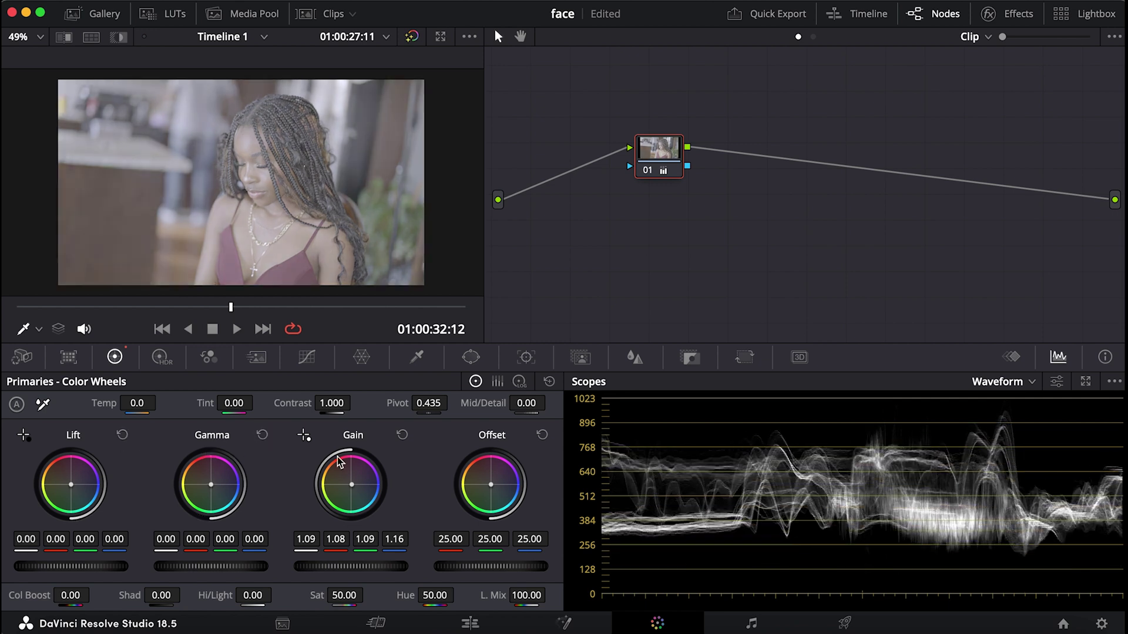
click(402, 435)
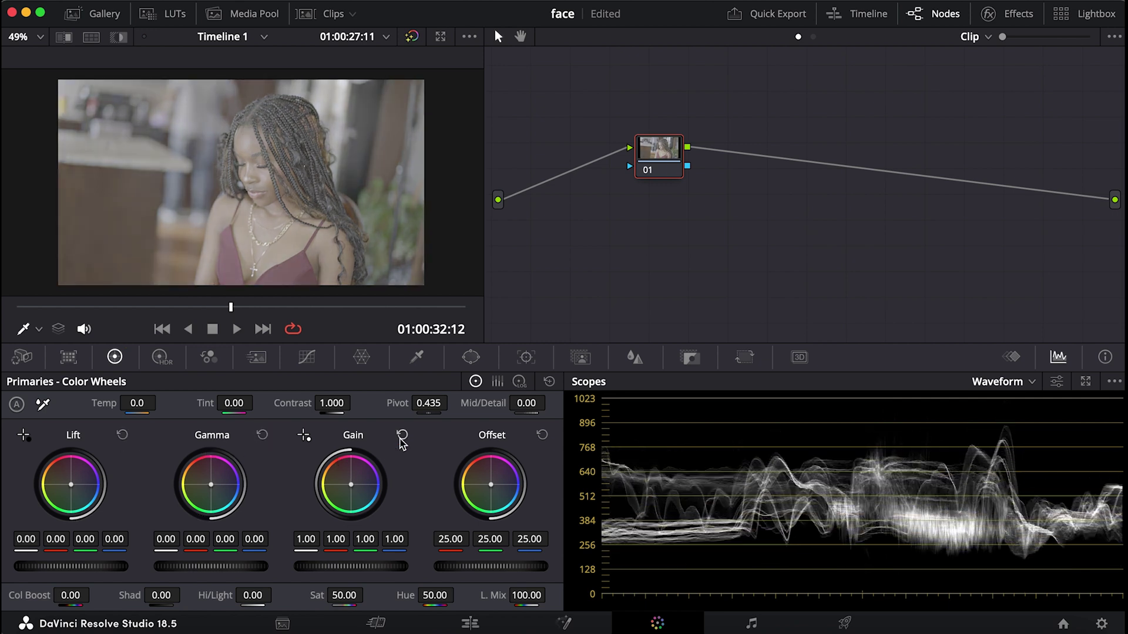
Step: Try raising only the red Lift channel to 0.04 with the color bars, reset Lift and return to the color wheels
click(497, 382)
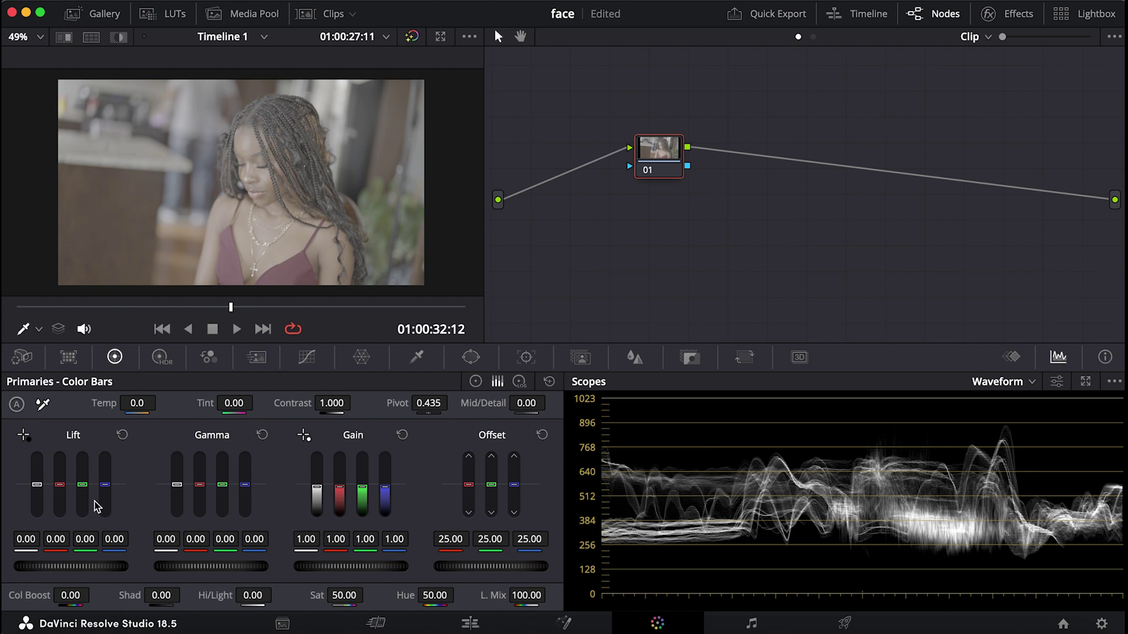
drag(62, 497, 61, 486)
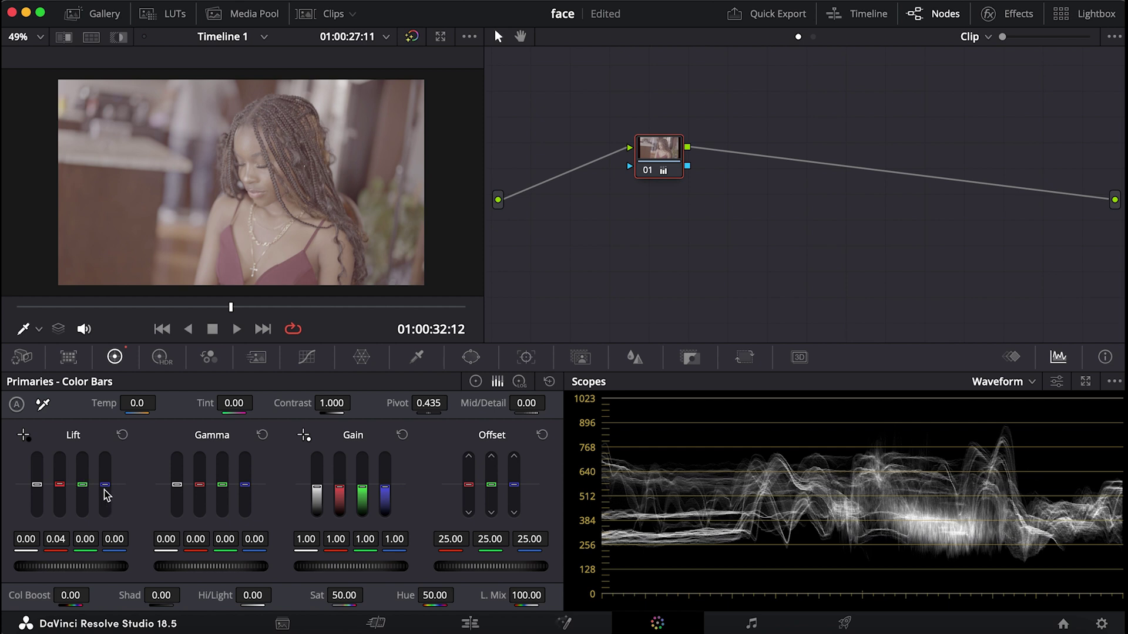
click(122, 434)
click(480, 382)
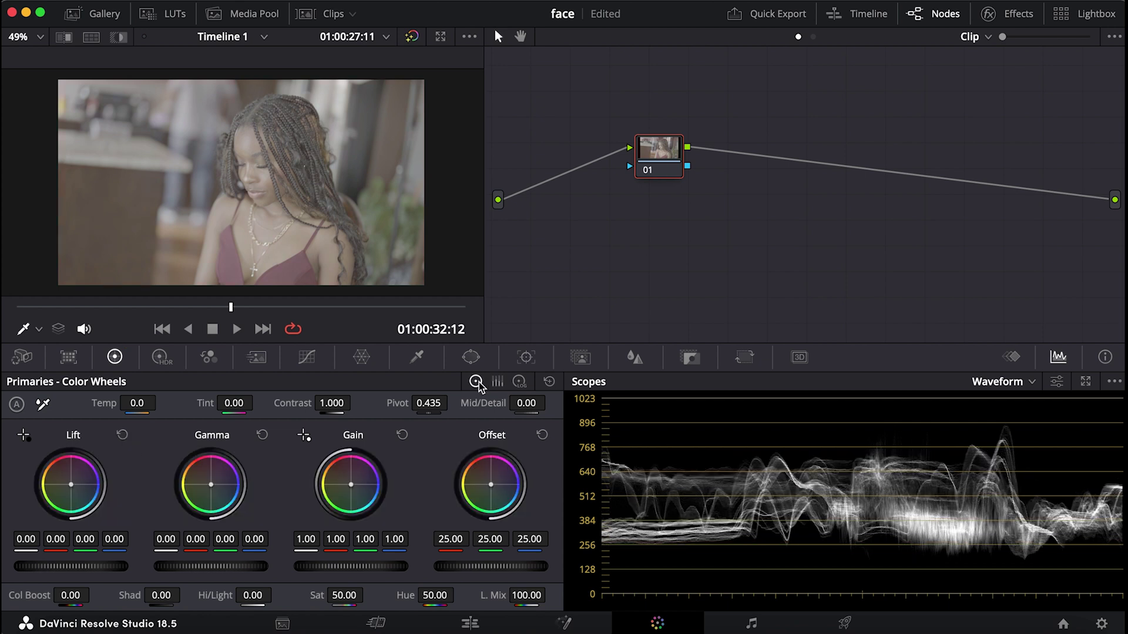
Step: Try pushing the Lift color balance toward blue on its wheel, with blue at 0.14, and reset Lift
drag(72, 488, 78, 486)
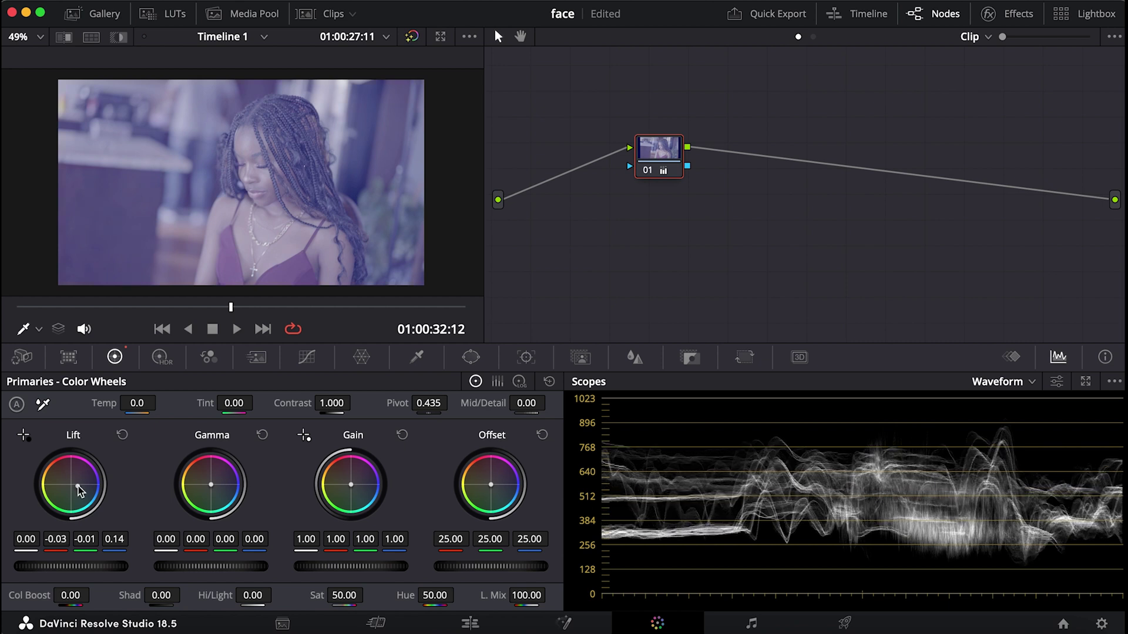
click(122, 435)
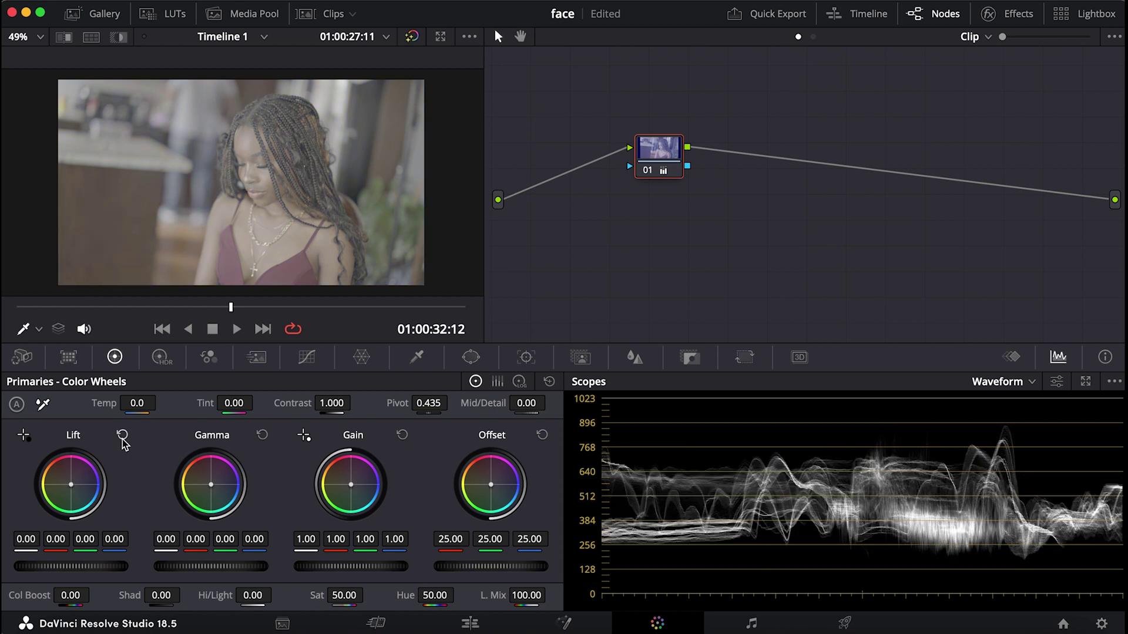
Step: Try the luminance Lift bar at -0.13 and -0.08, return to the color wheels, reset all primaries and save the project
click(496, 385)
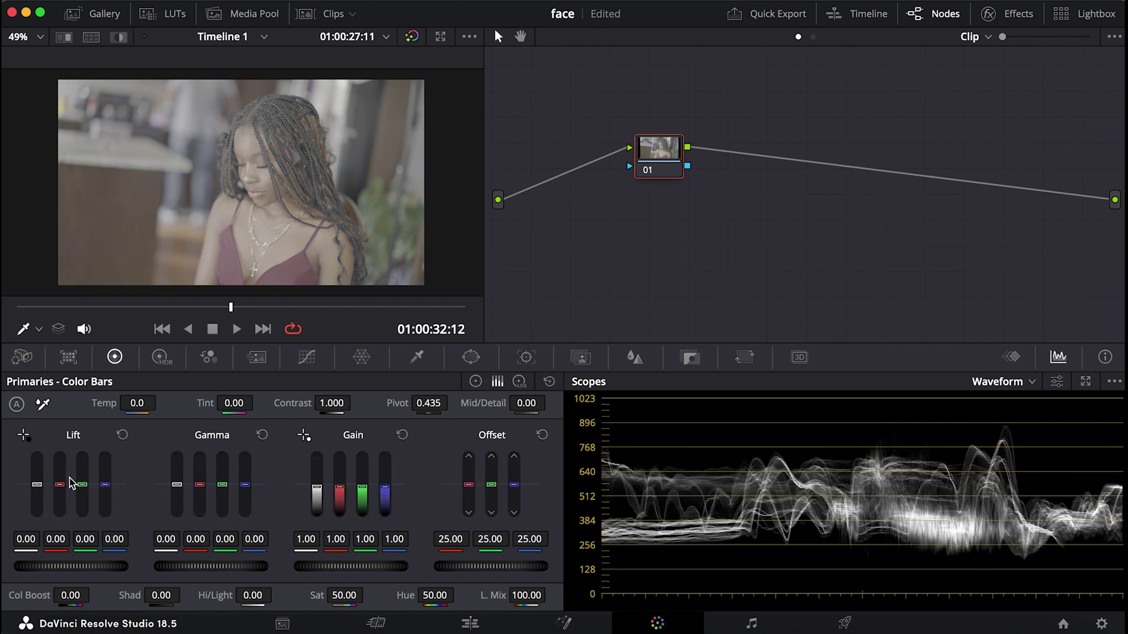
mouse_move(37, 487)
mouse_down()
mouse_move(37, 470)
mouse_move(37, 488)
mouse_up()
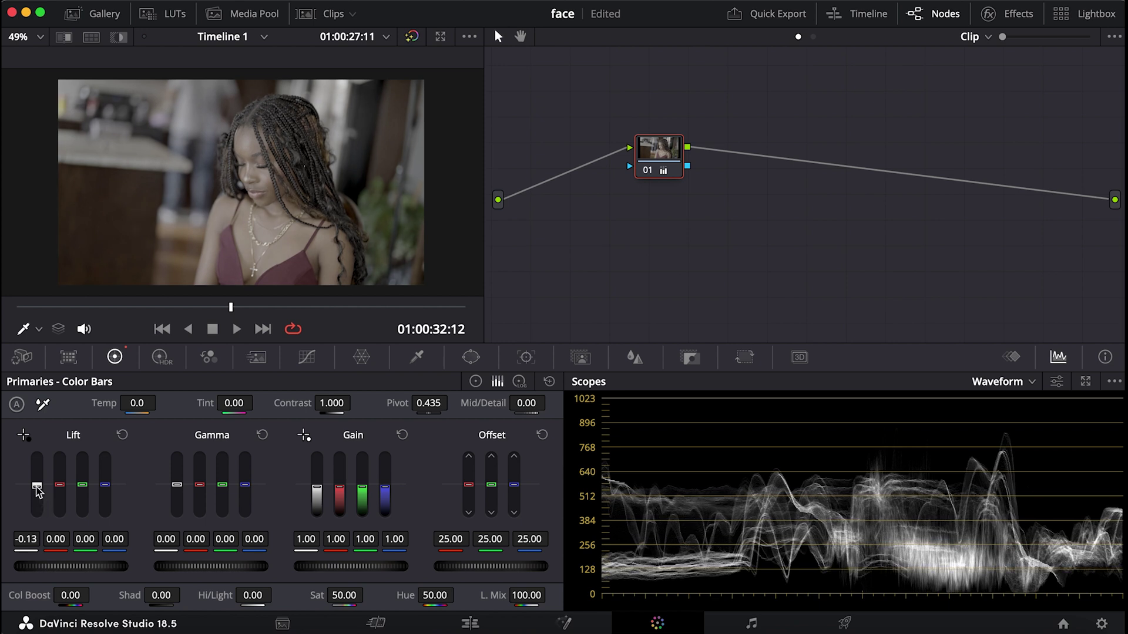
drag(37, 486, 37, 486)
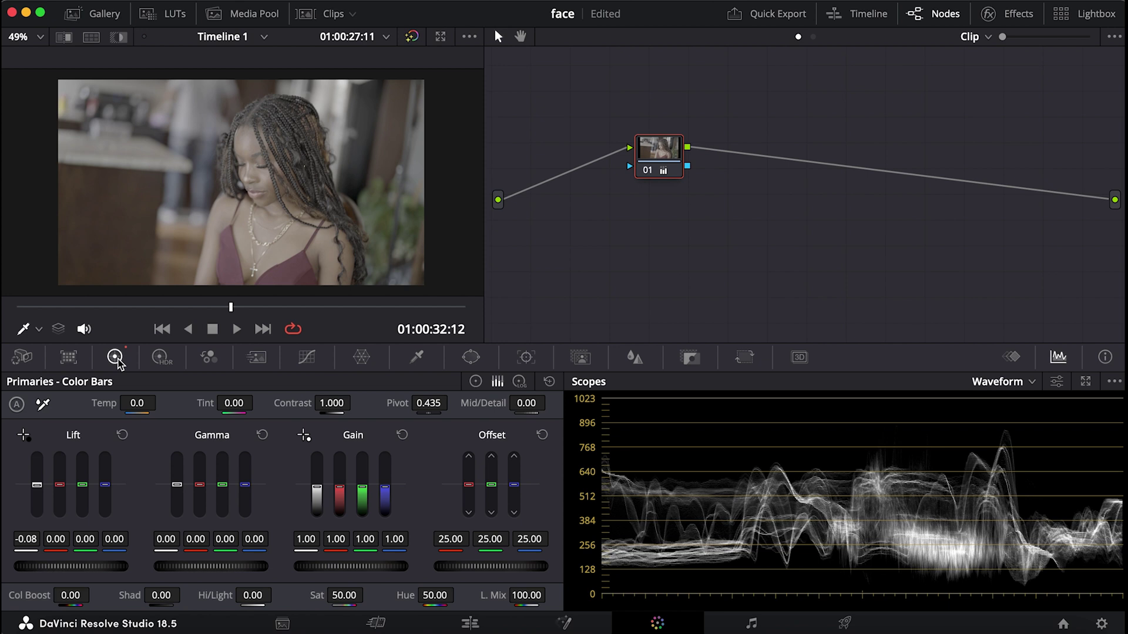
click(476, 382)
click(550, 383)
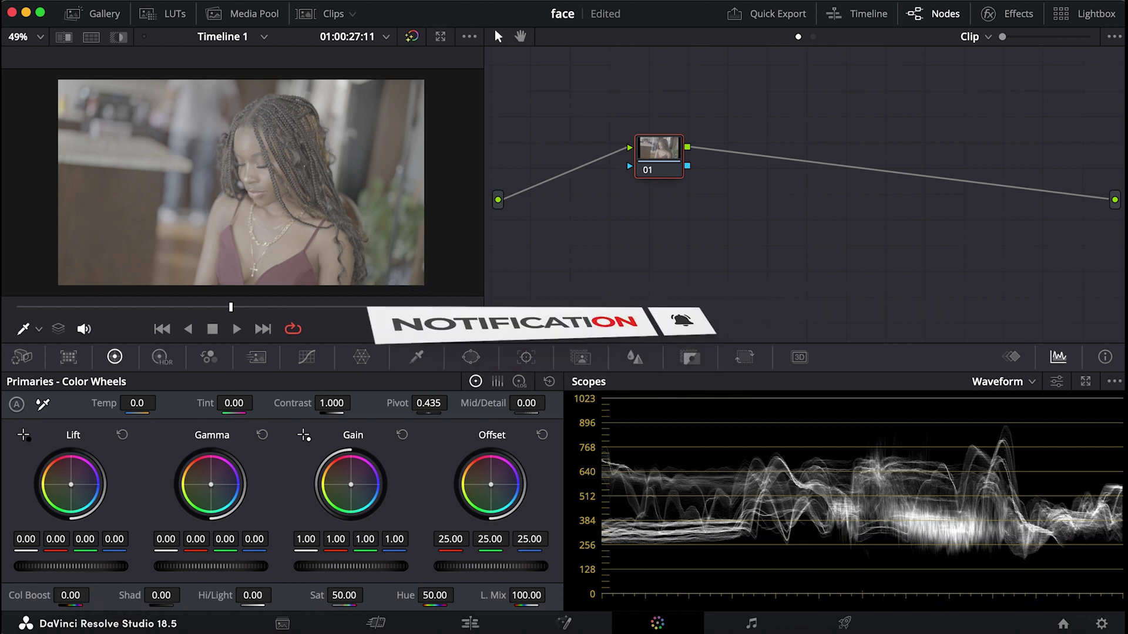
key(super+s)
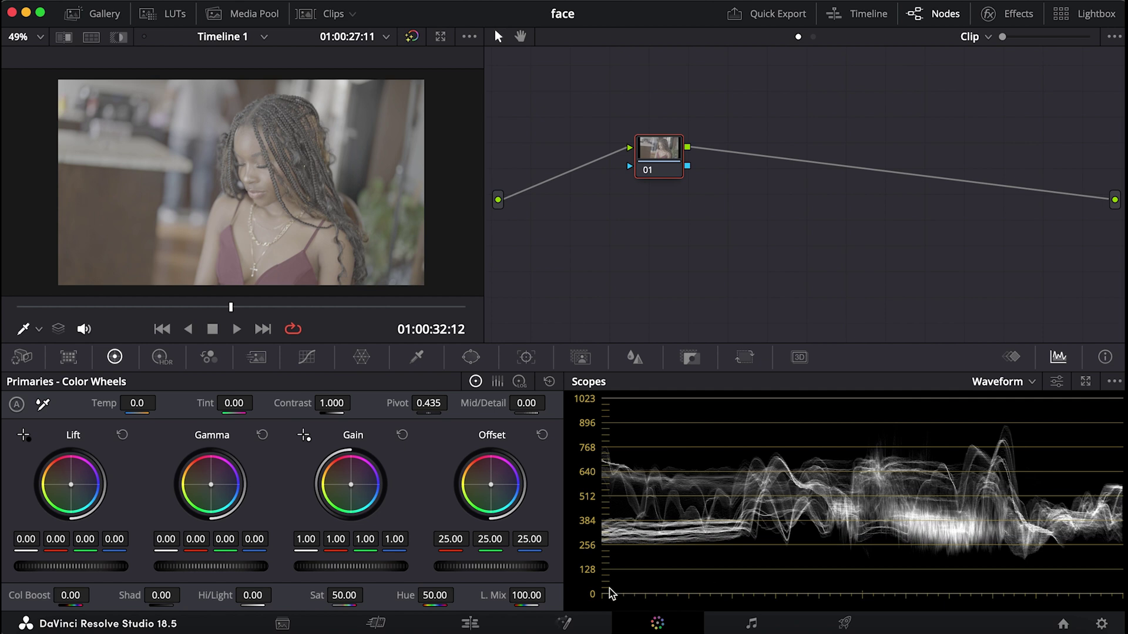
Step: Set the master Lift to -0.11 and the master Gain to 1.13 on node 01
mouse_move(70, 565)
mouse_down()
mouse_move(50, 565)
mouse_move(60, 567)
mouse_up()
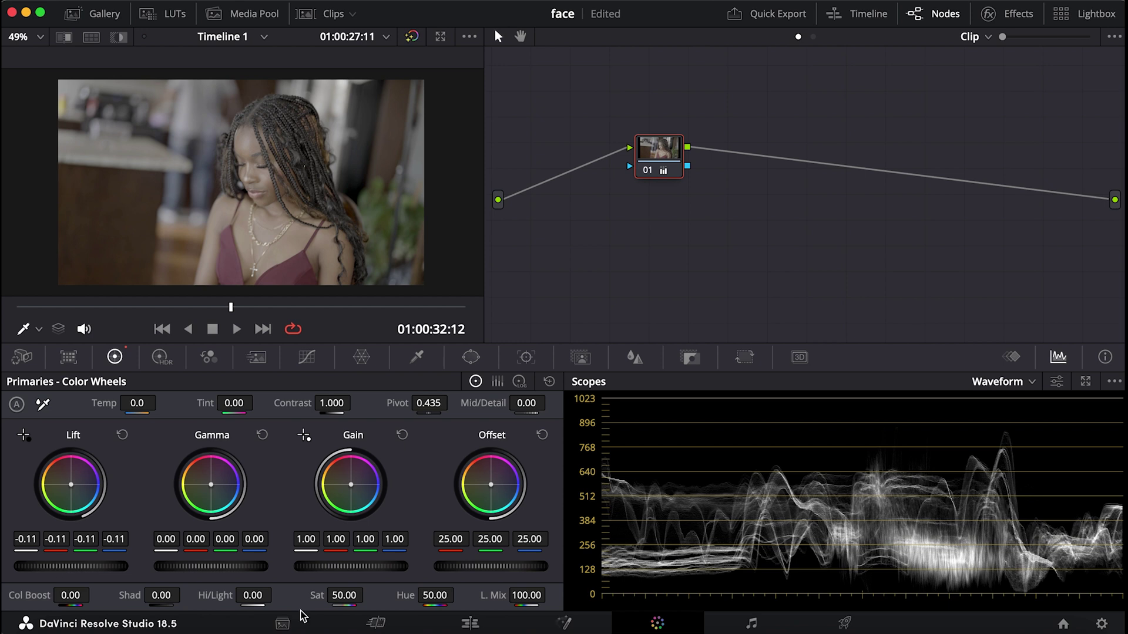
drag(342, 564, 355, 572)
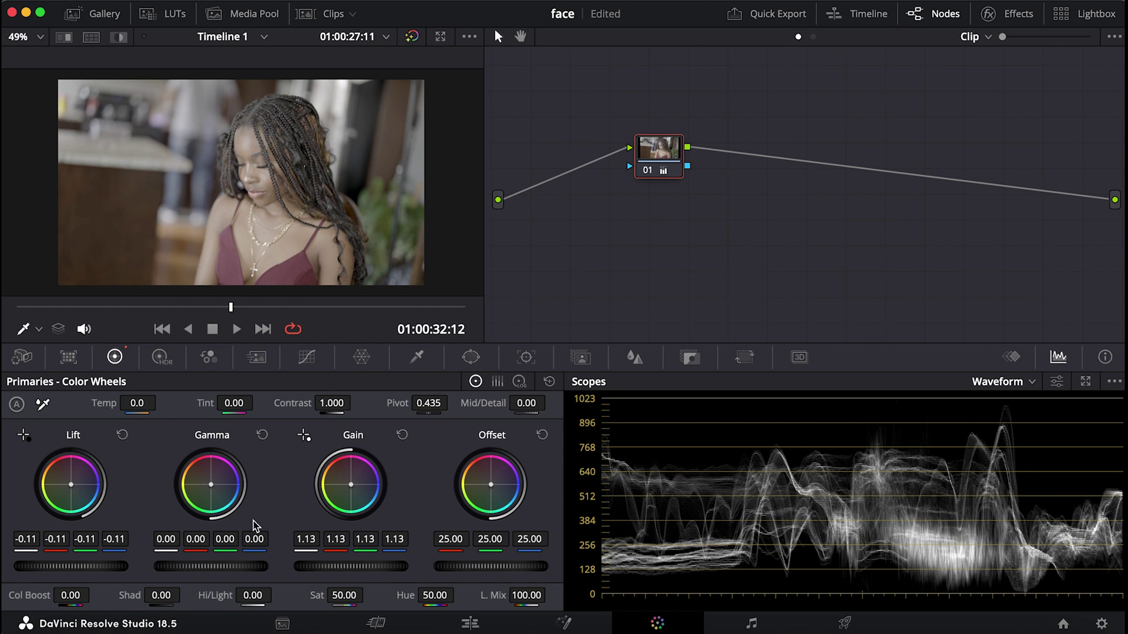
Step: Fine-tune the master wheels on node 01: Gamma 0.03, Gain 1.08, Offset 18.00 and Lift -0.09
drag(212, 570, 238, 570)
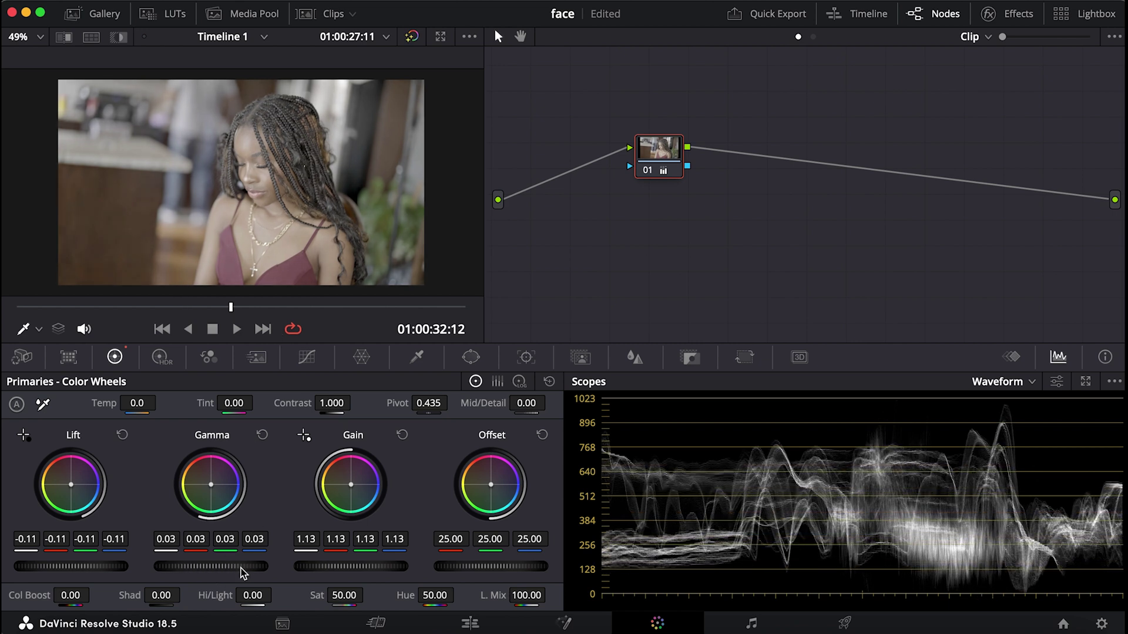
drag(353, 571, 329, 571)
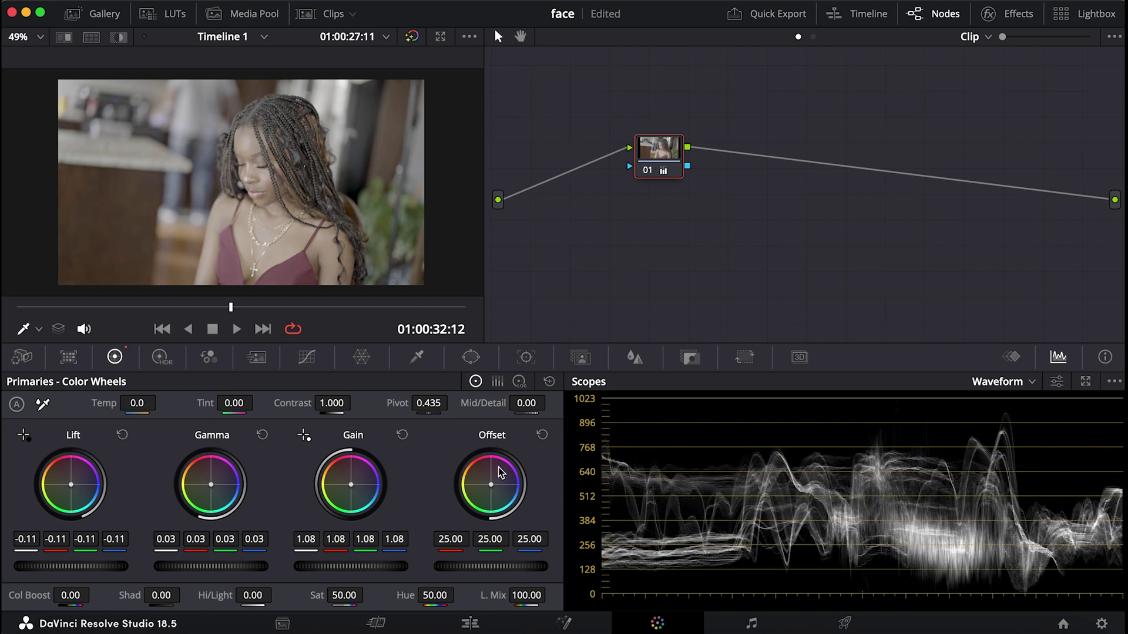
drag(508, 567, 456, 567)
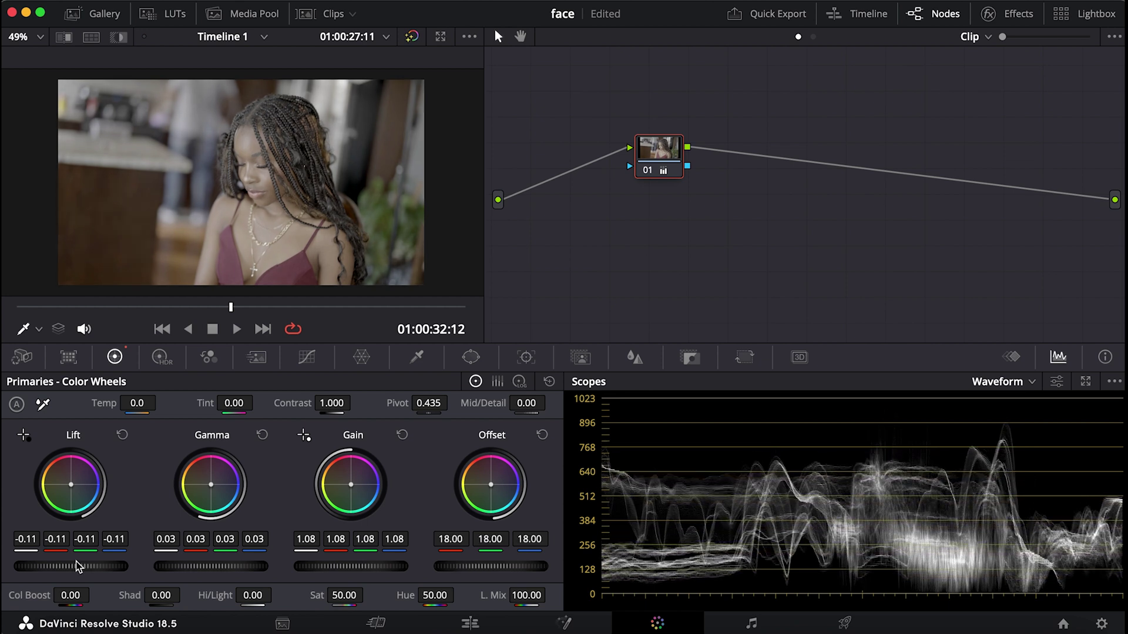
drag(71, 566, 87, 570)
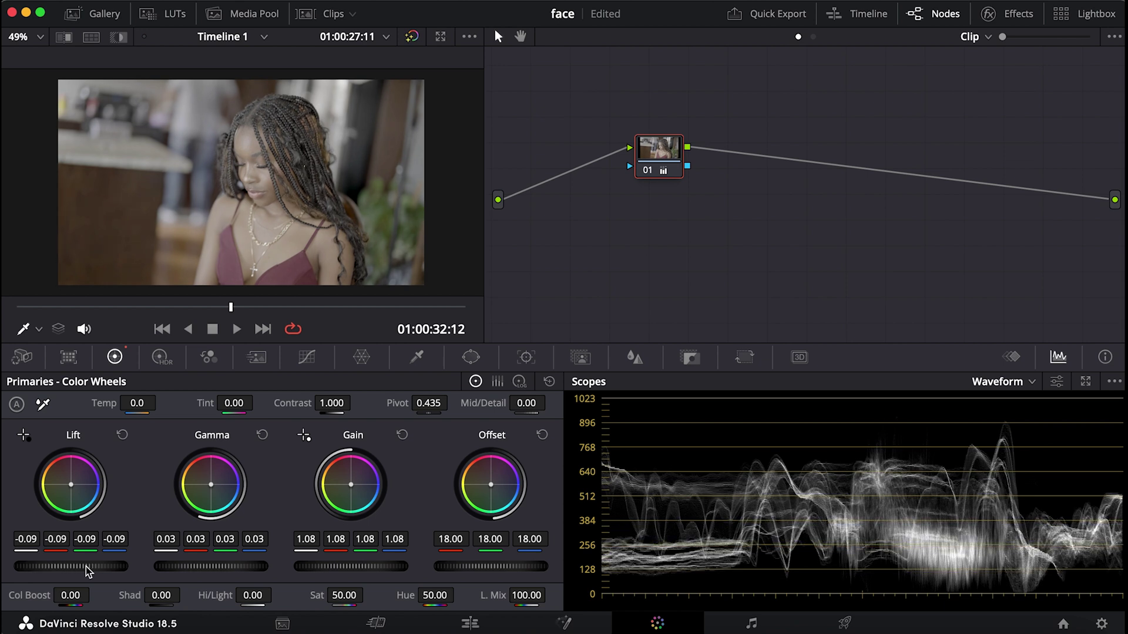
Step: Scrub the clip to 01:00:44:11 and compare the image with node 01 disabled and re-enabled
click(121, 307)
drag(121, 307, 324, 306)
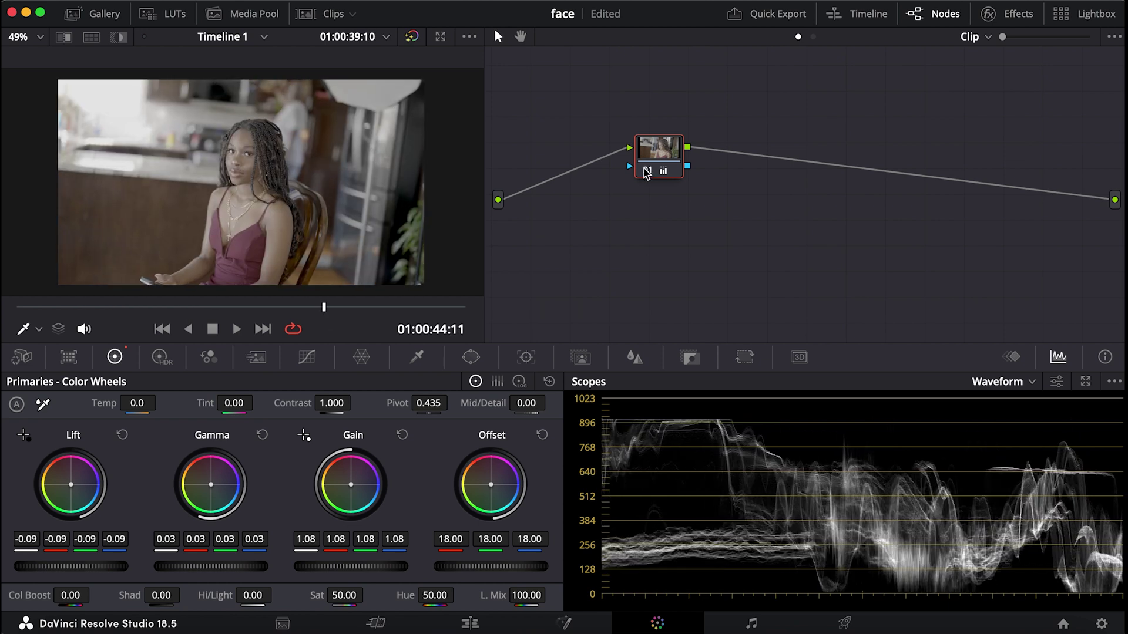
key(ctrl+d)
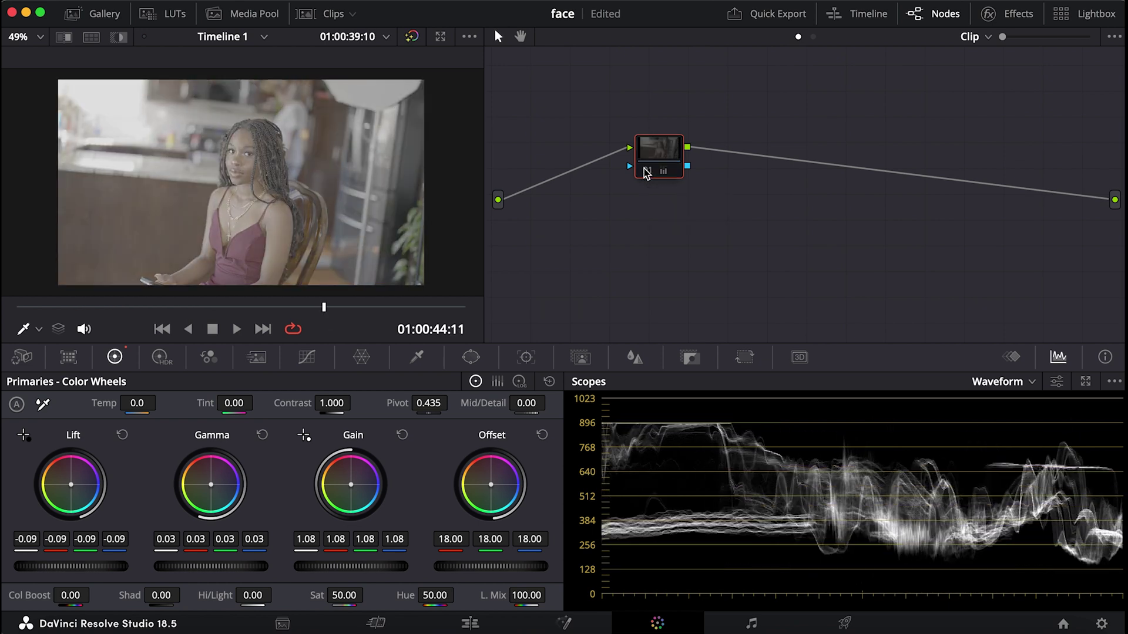
click(647, 171)
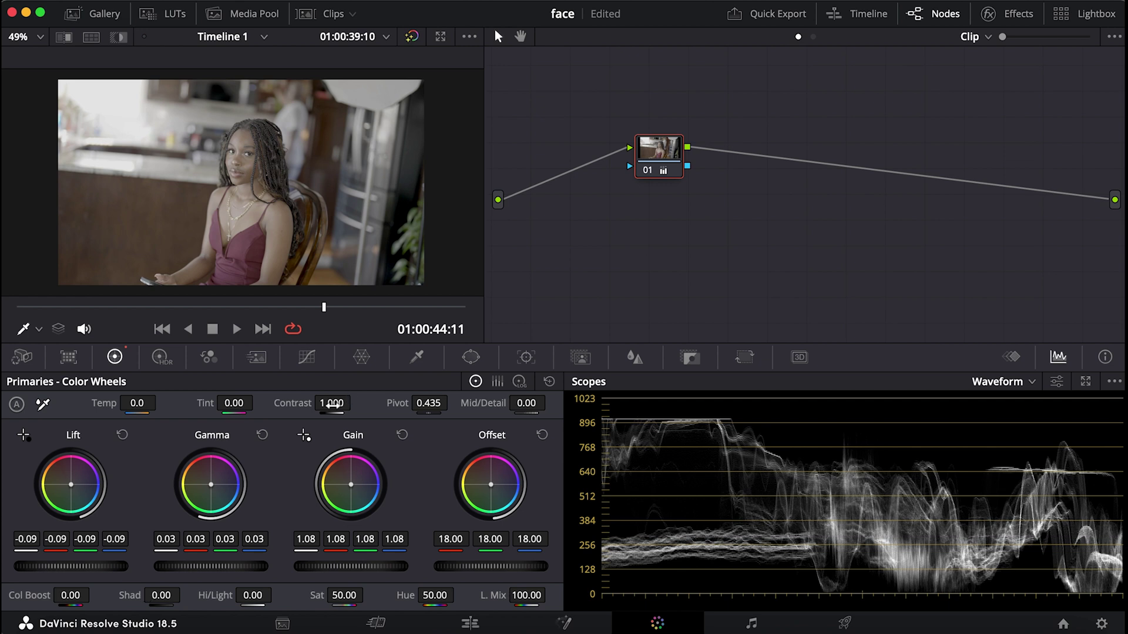
Step: Set node 01's Contrast to 1.014, Saturation to 81.80 and Hue to 51.60
drag(332, 405, 334, 405)
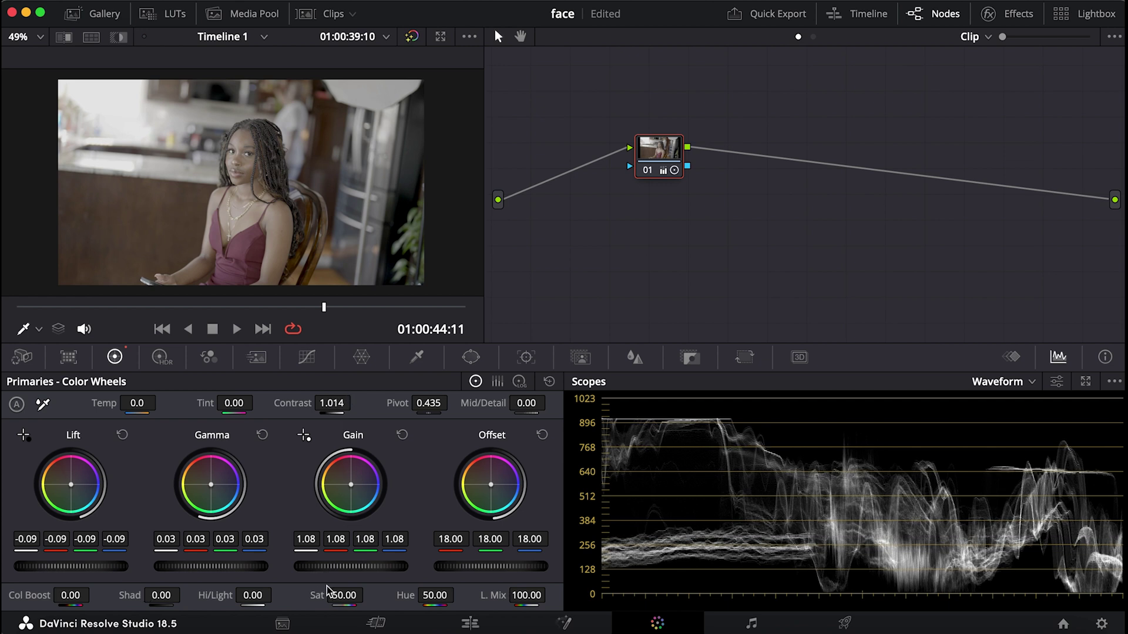
drag(344, 595, 368, 595)
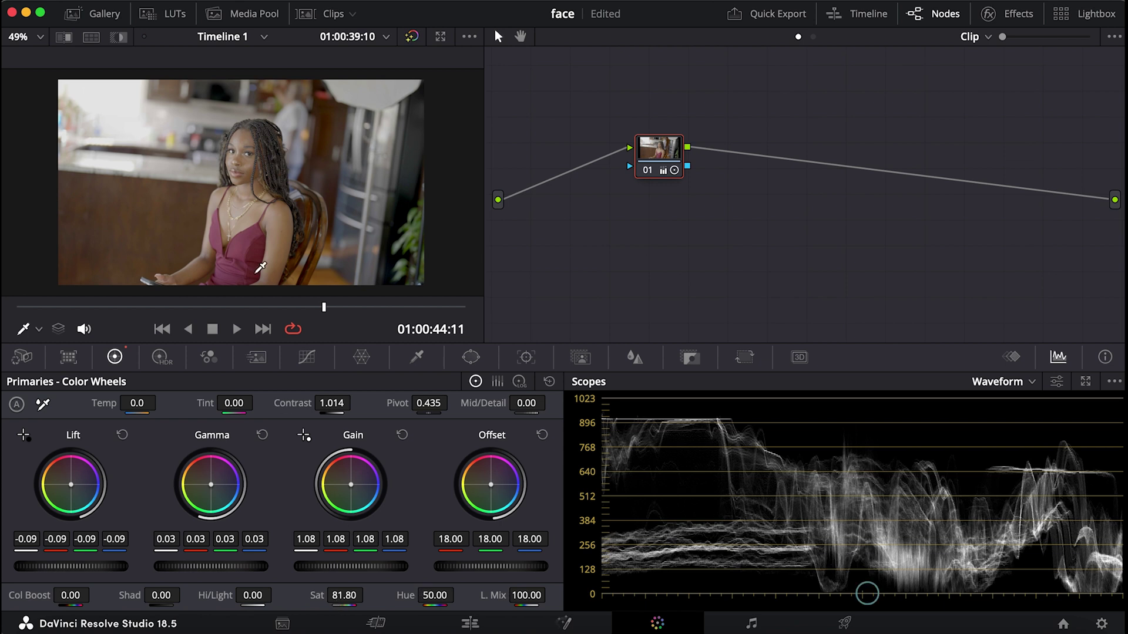
mouse_move(434, 595)
mouse_down()
mouse_move(459, 595)
mouse_move(423, 595)
mouse_up()
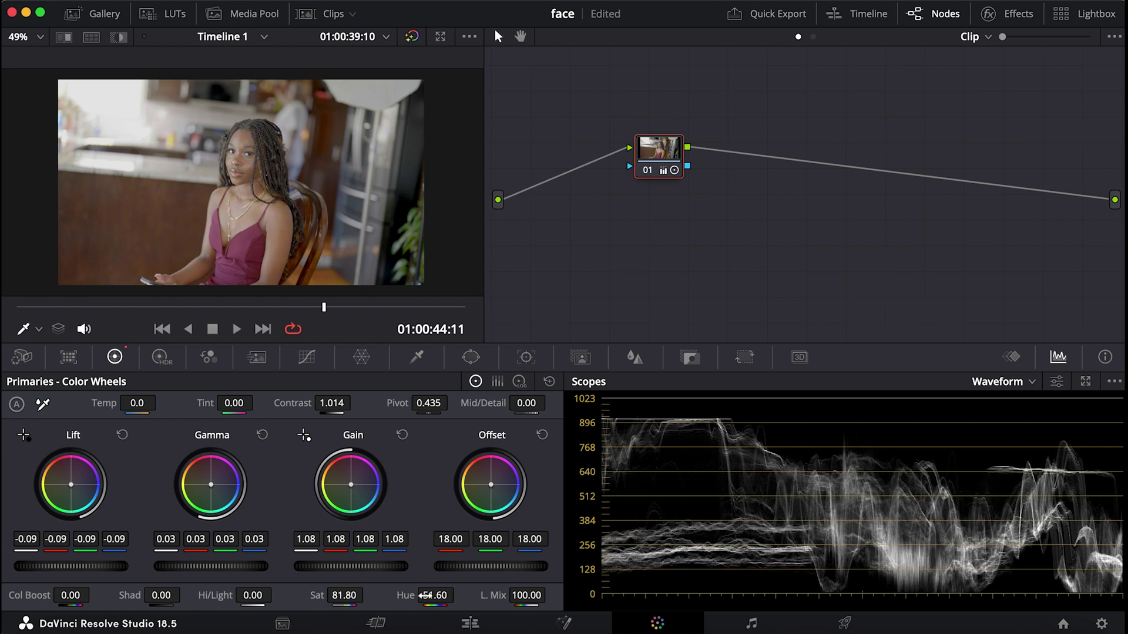
Step: Compare the image with node 01 off and on, and check the grade near the clip's start, at 01:00:28:09 and at 01:00:46:19
click(648, 170)
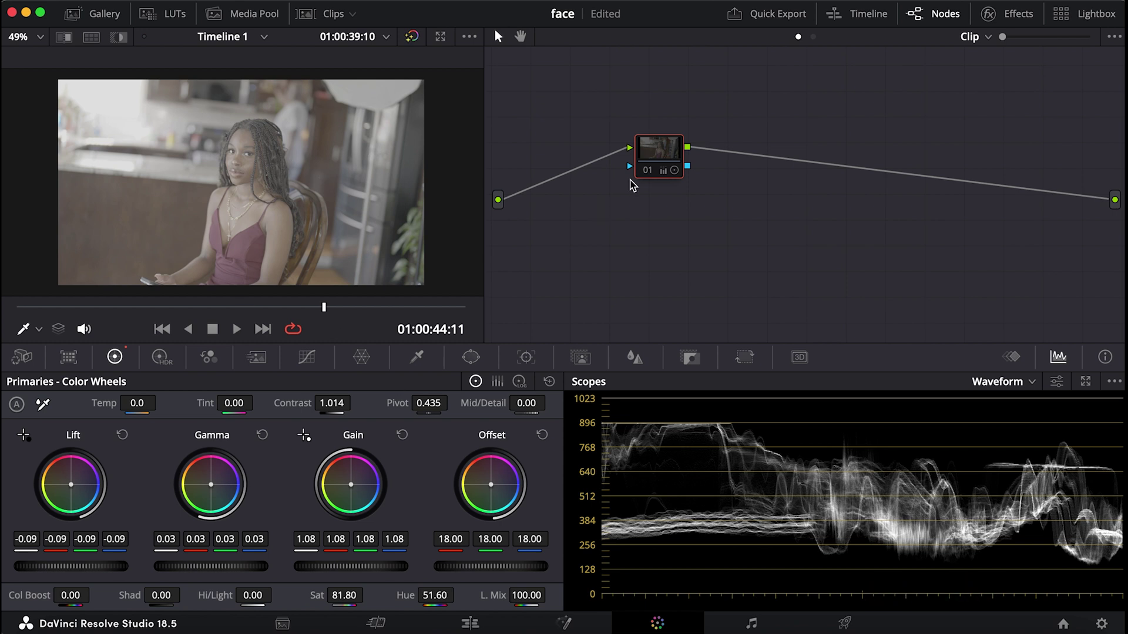
click(646, 171)
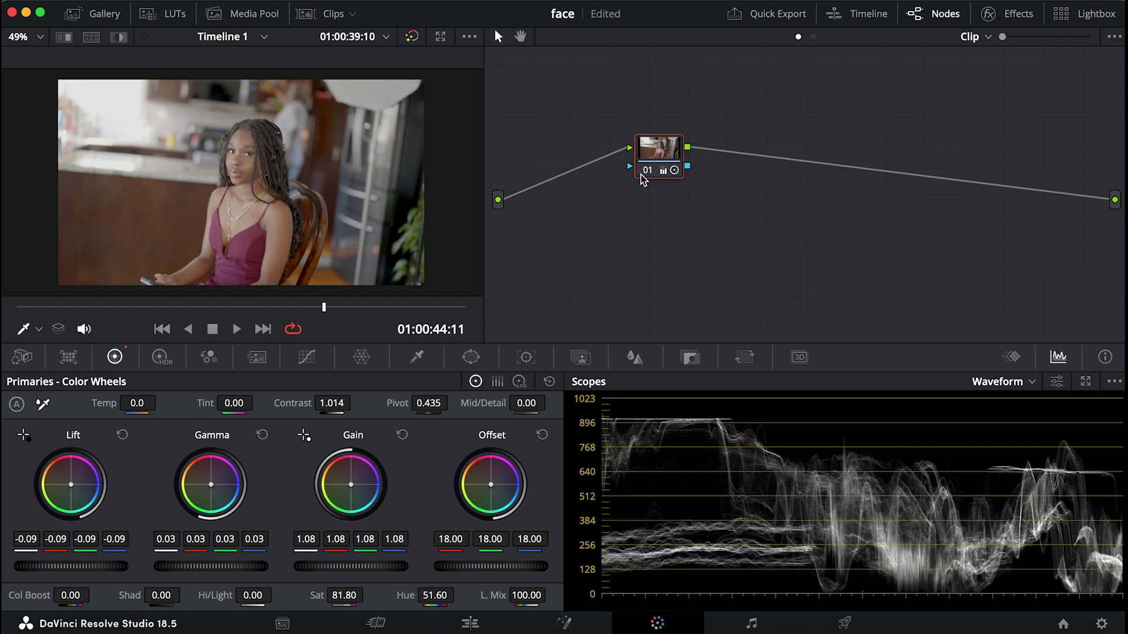
click(167, 306)
drag(167, 308, 87, 323)
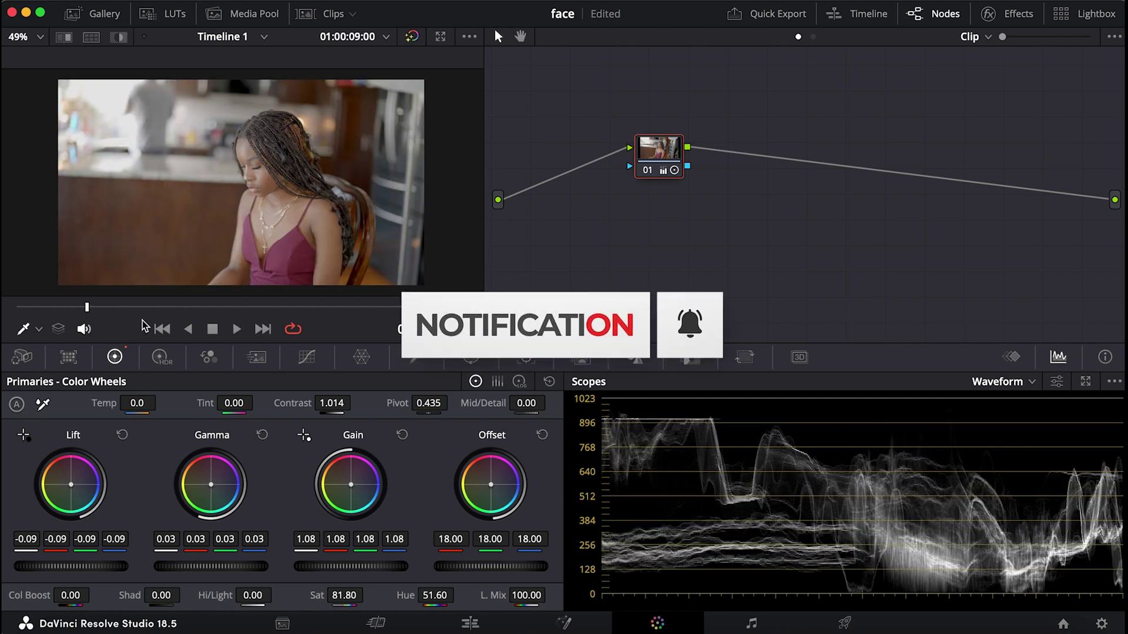
click(200, 308)
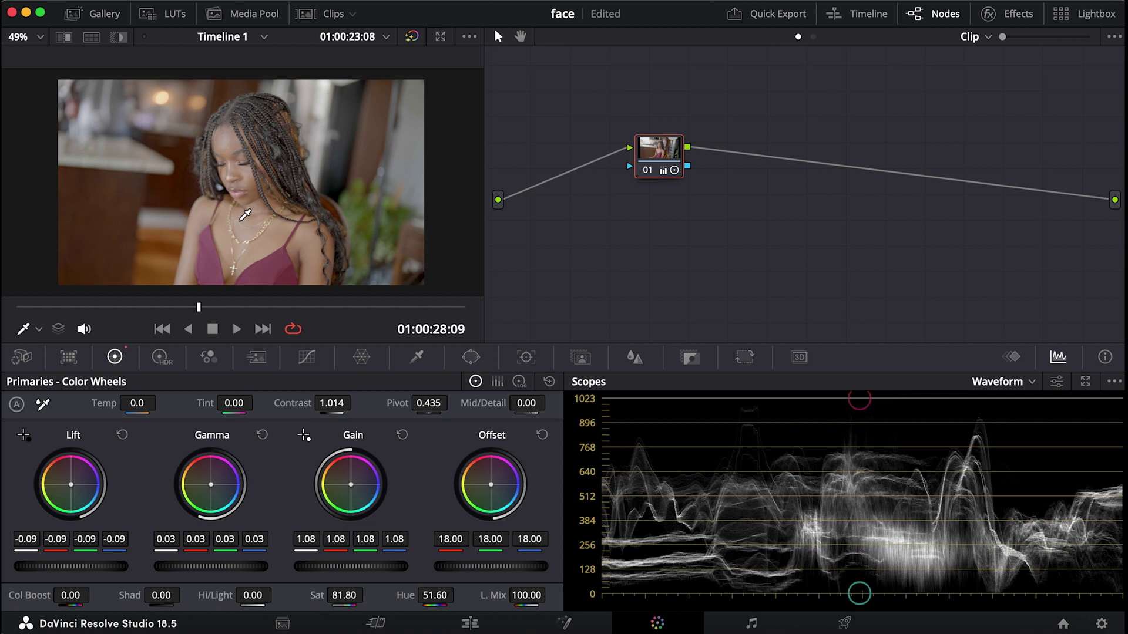
click(342, 306)
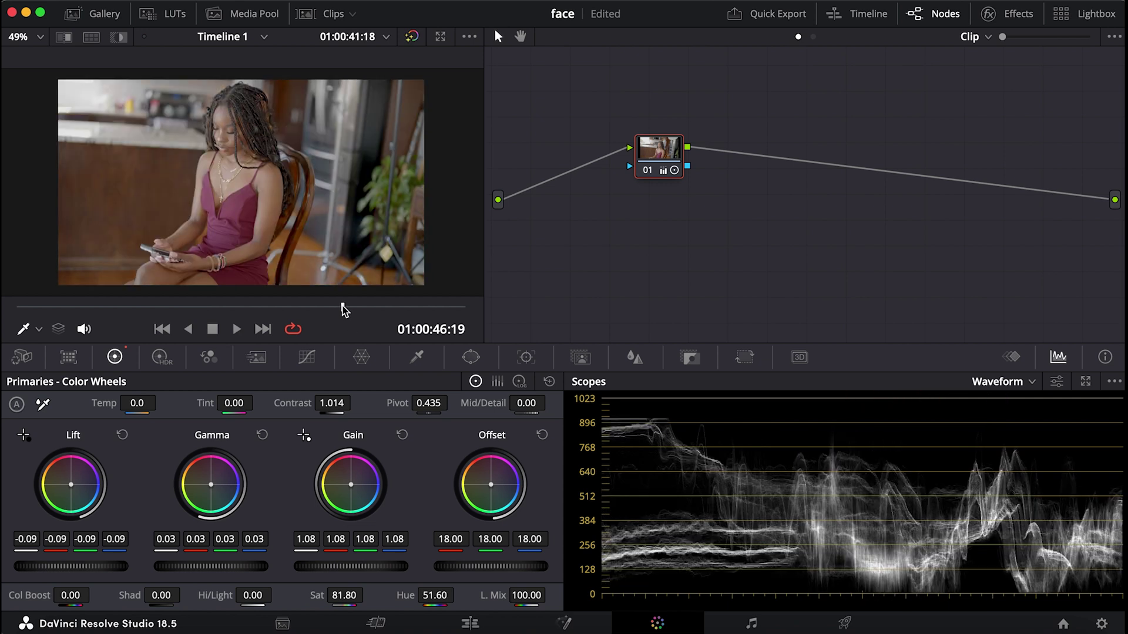